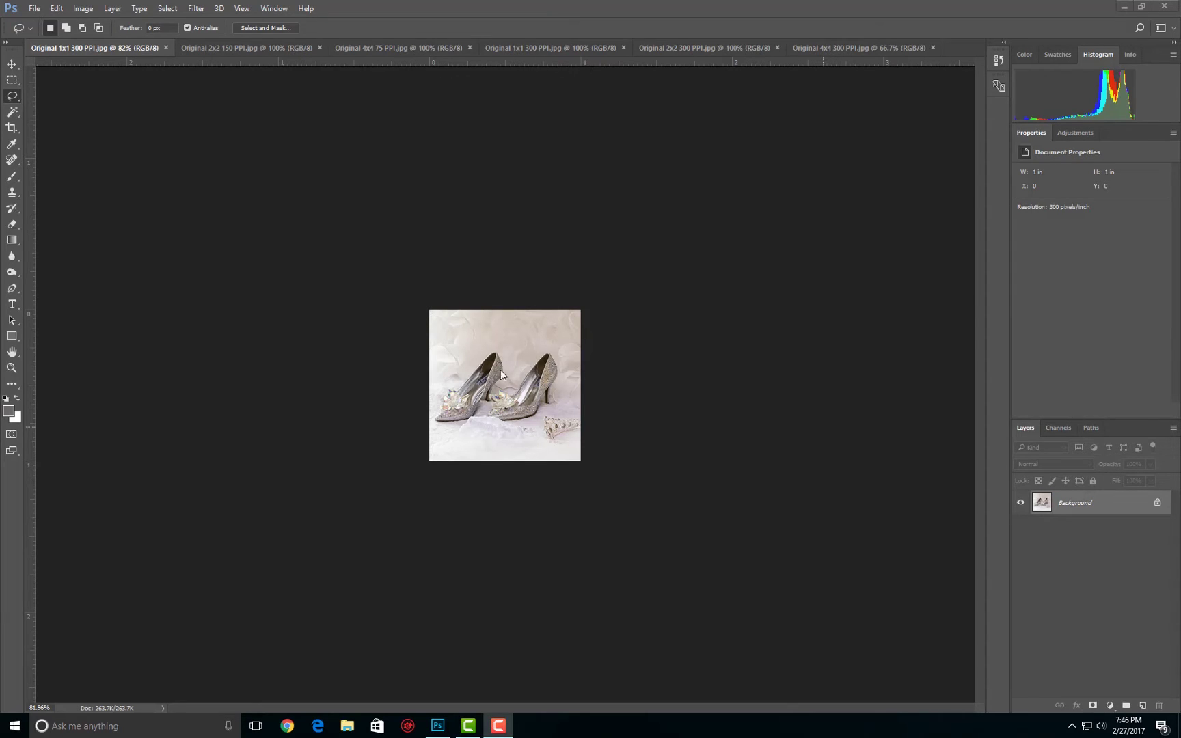
- Zoom in and back out on the shoes in Original 1x1 300 PPI.jpg
{"action": "scroll", "coordinate": [495, 331], "scroll_direction": "down", "scroll_amount": 3}
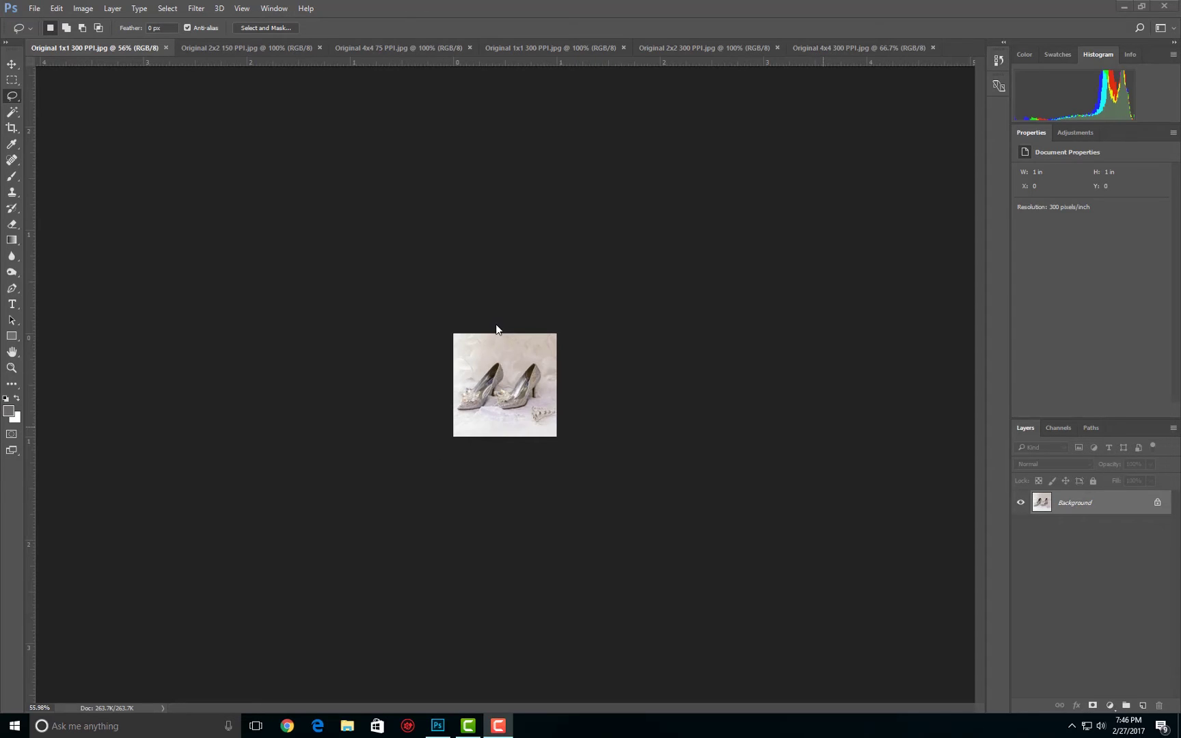
{"action": "scroll", "coordinate": [496, 329], "scroll_direction": "down", "scroll_amount": 1}
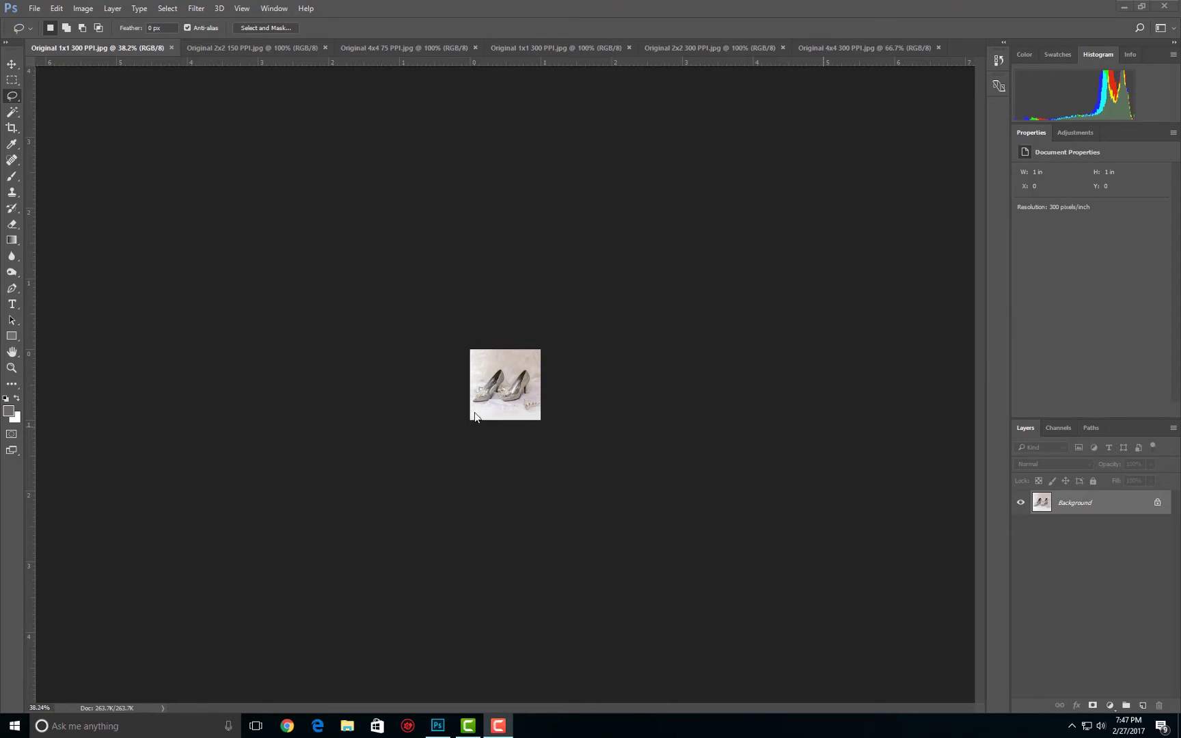
{"action": "scroll", "coordinate": [527, 351], "scroll_direction": "up", "scroll_amount": 12}
- Check Image Size shows 300 × 300 px, 1 inch, 300 PPI, close unchanged and zoom out
{"action": "left_click", "coordinate": [83, 8]}
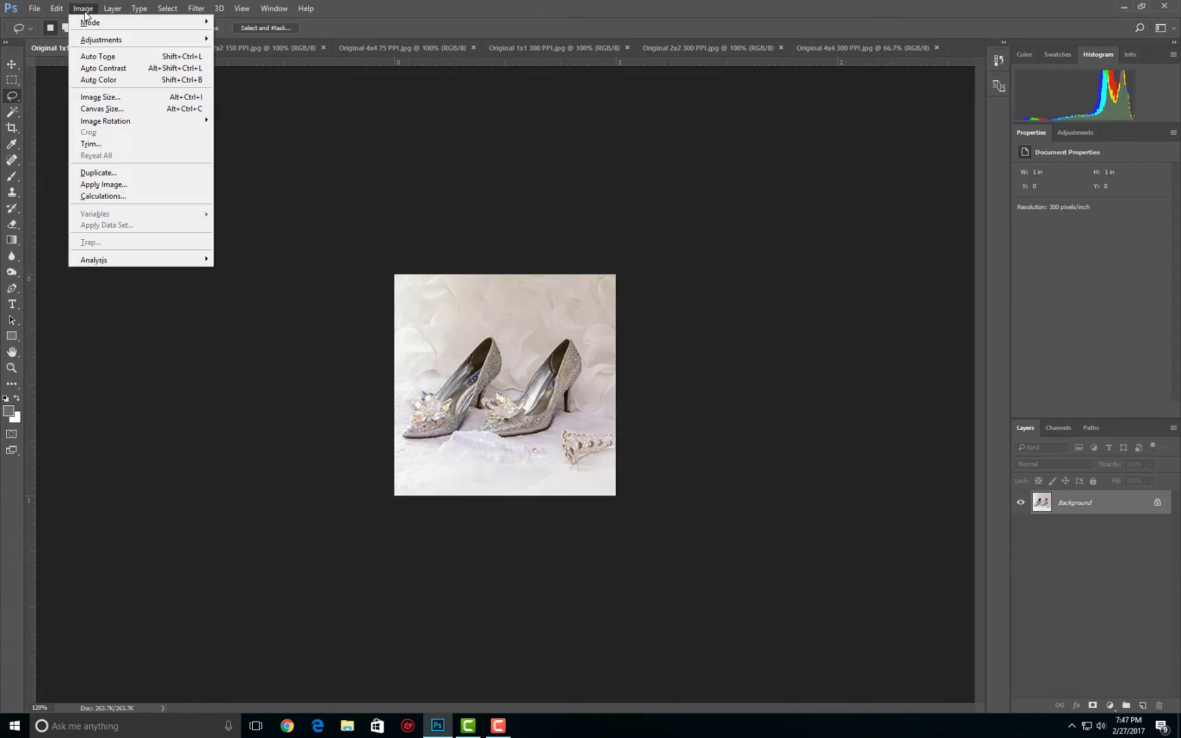
{"action": "left_click", "coordinate": [103, 97]}
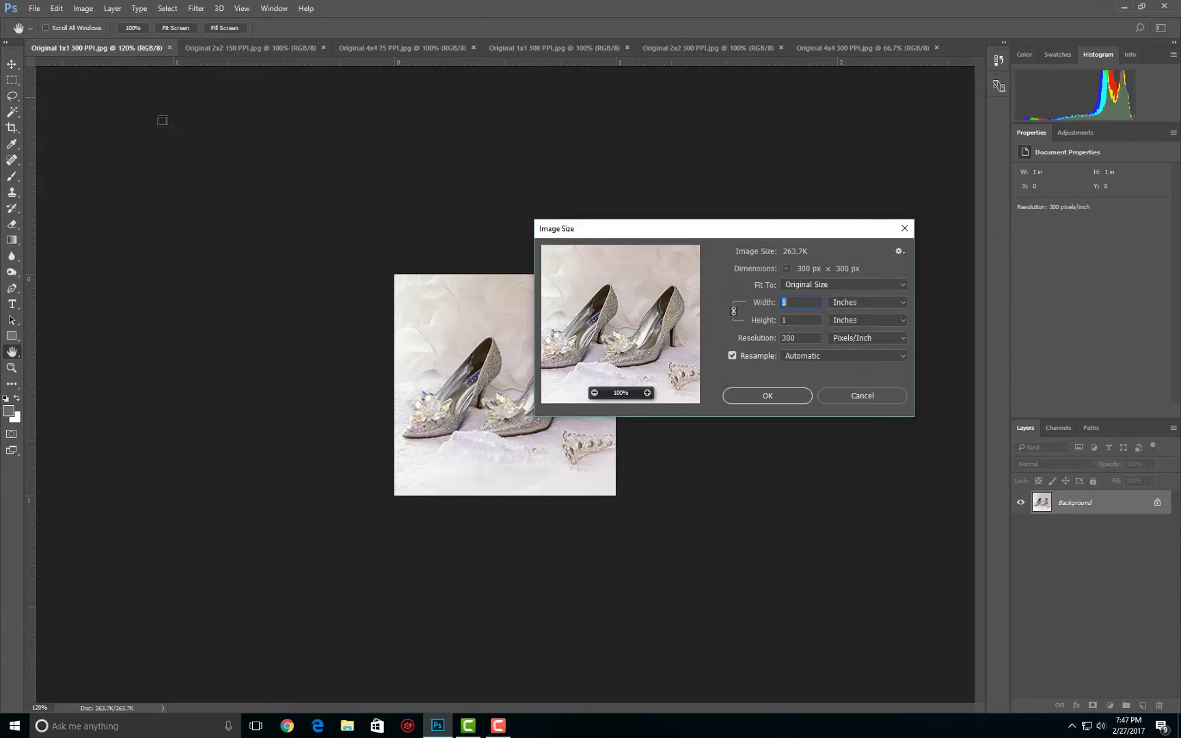
{"action": "left_click_drag", "start_coordinate": [578, 247], "coordinate": [442, 374]}
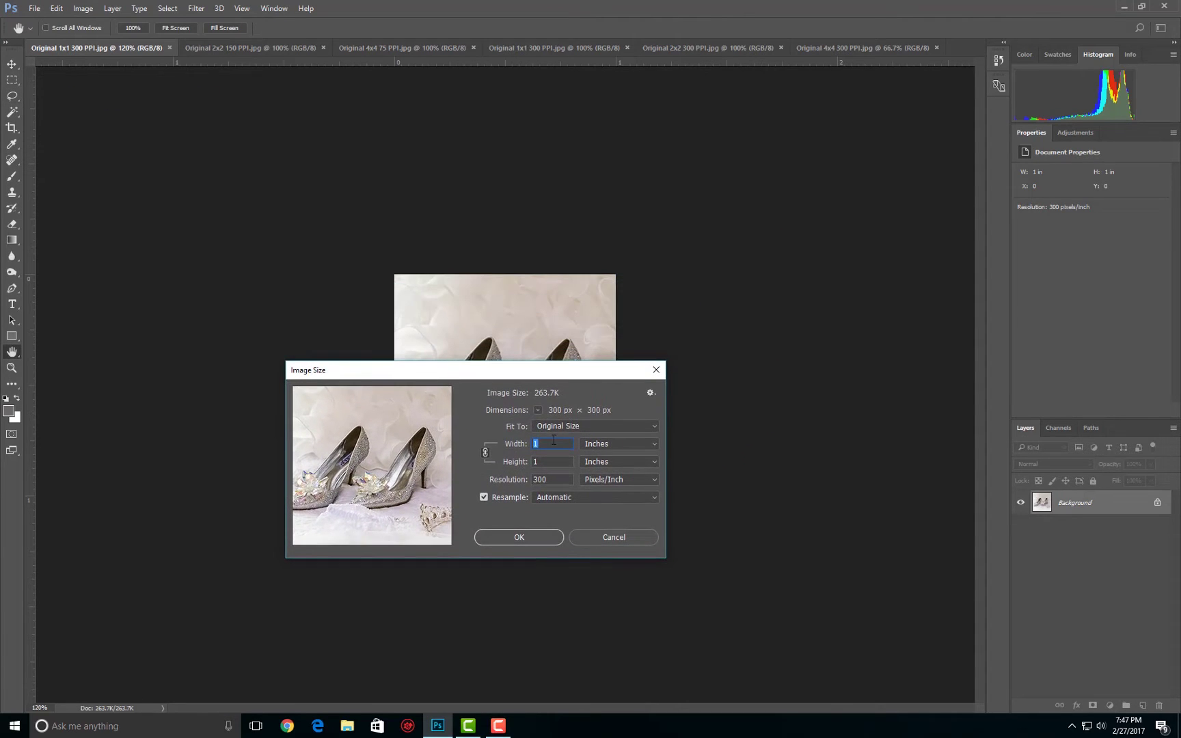
{"action": "left_click", "coordinate": [554, 441]}
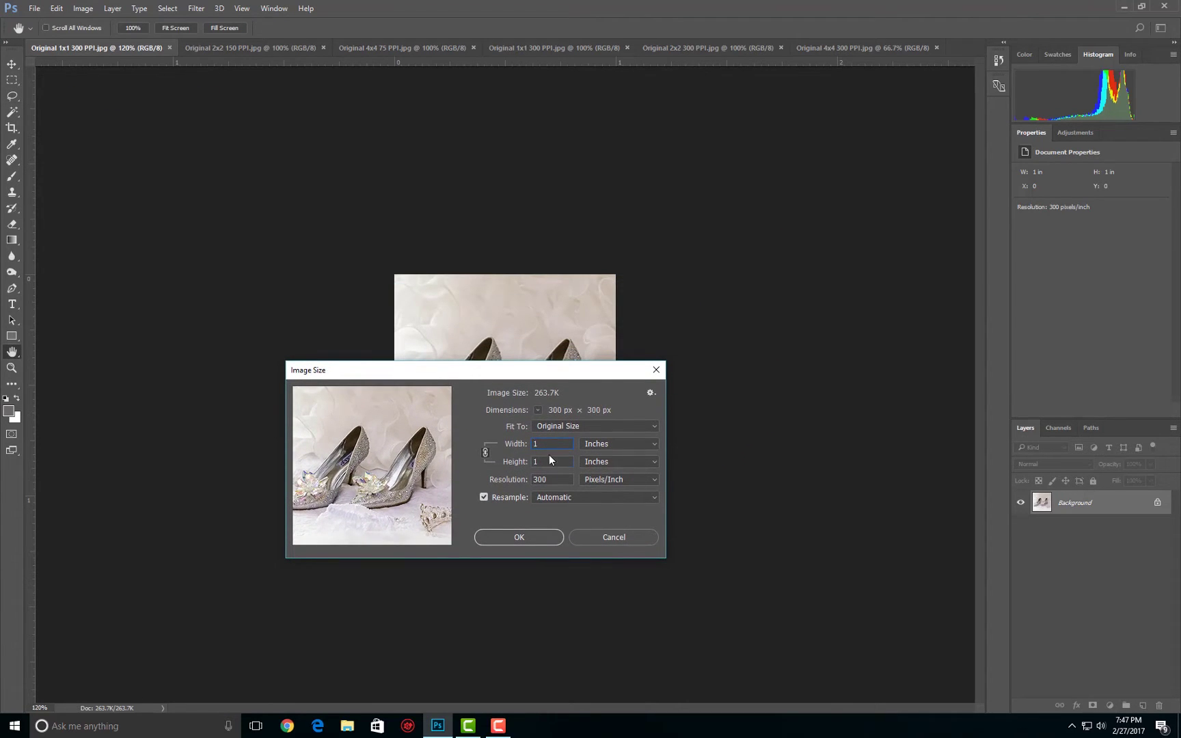
{"action": "left_click", "coordinate": [654, 369]}
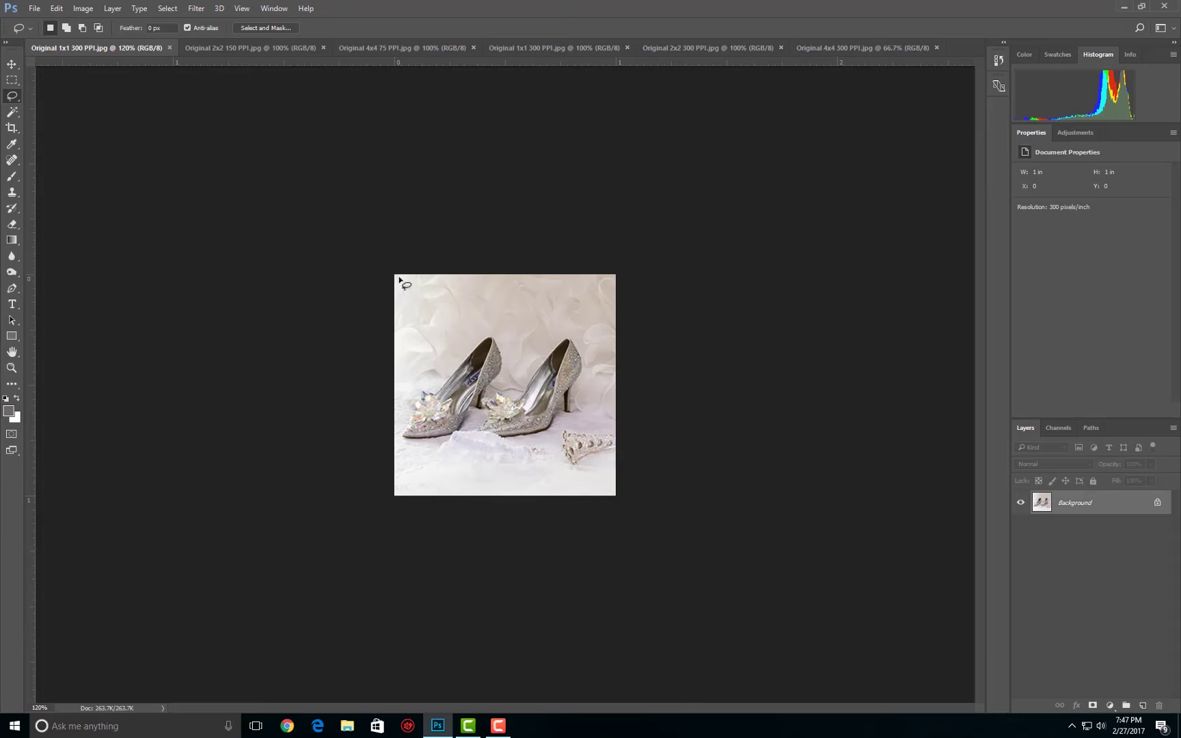
{"action": "scroll", "coordinate": [618, 241], "scroll_direction": "down", "scroll_amount": 5}
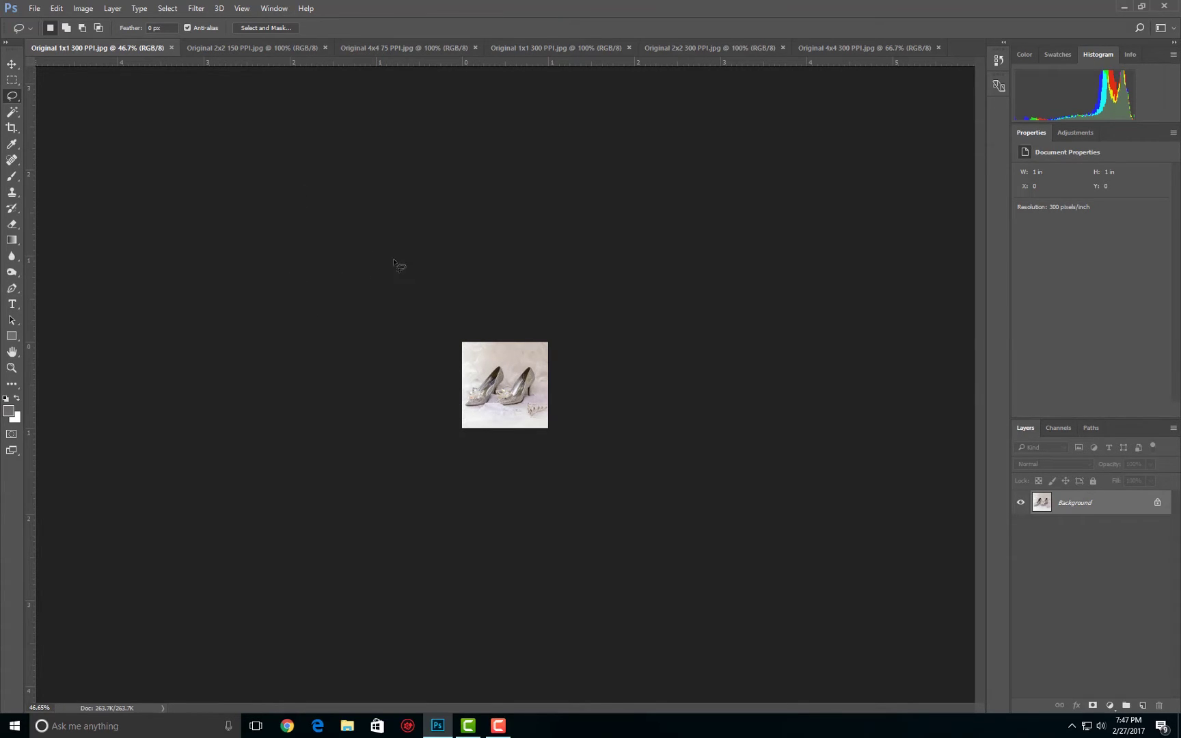
- Confirm the 2x2 copy is 300 × 300 px at 2 inches, 150 PPI, then switch to the 4x4 copy
{"action": "left_click", "coordinate": [246, 52]}
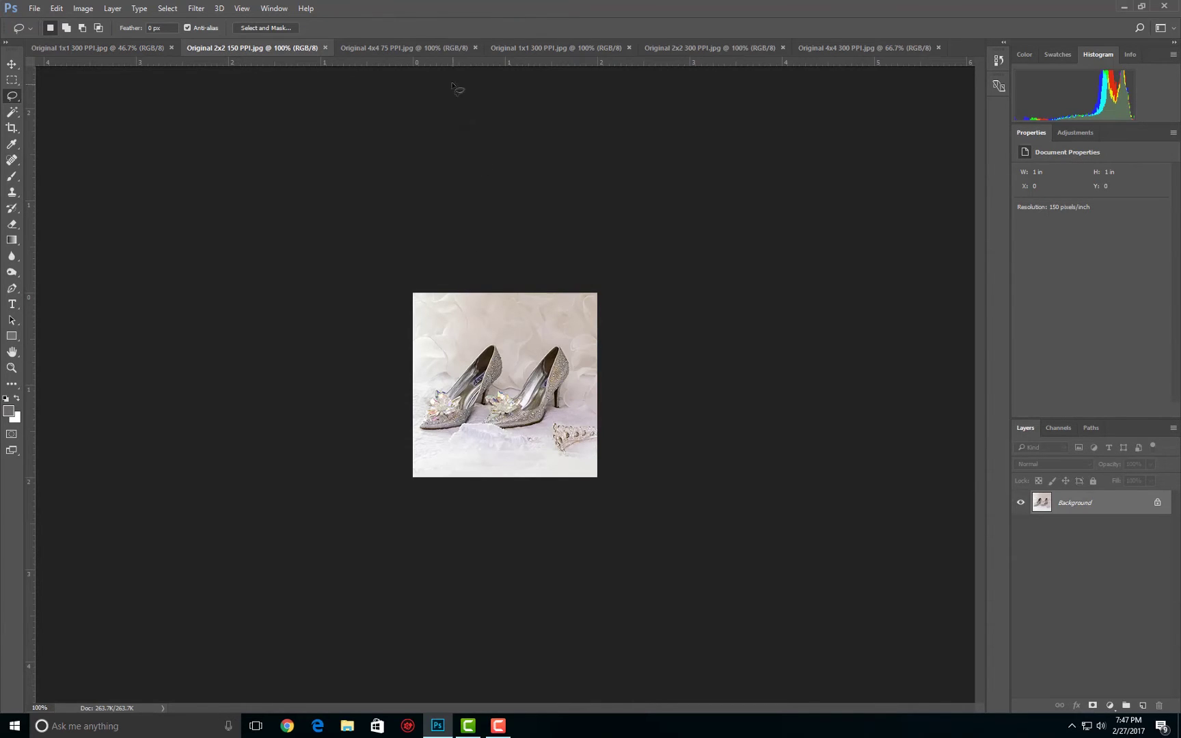
{"action": "left_click", "coordinate": [83, 8]}
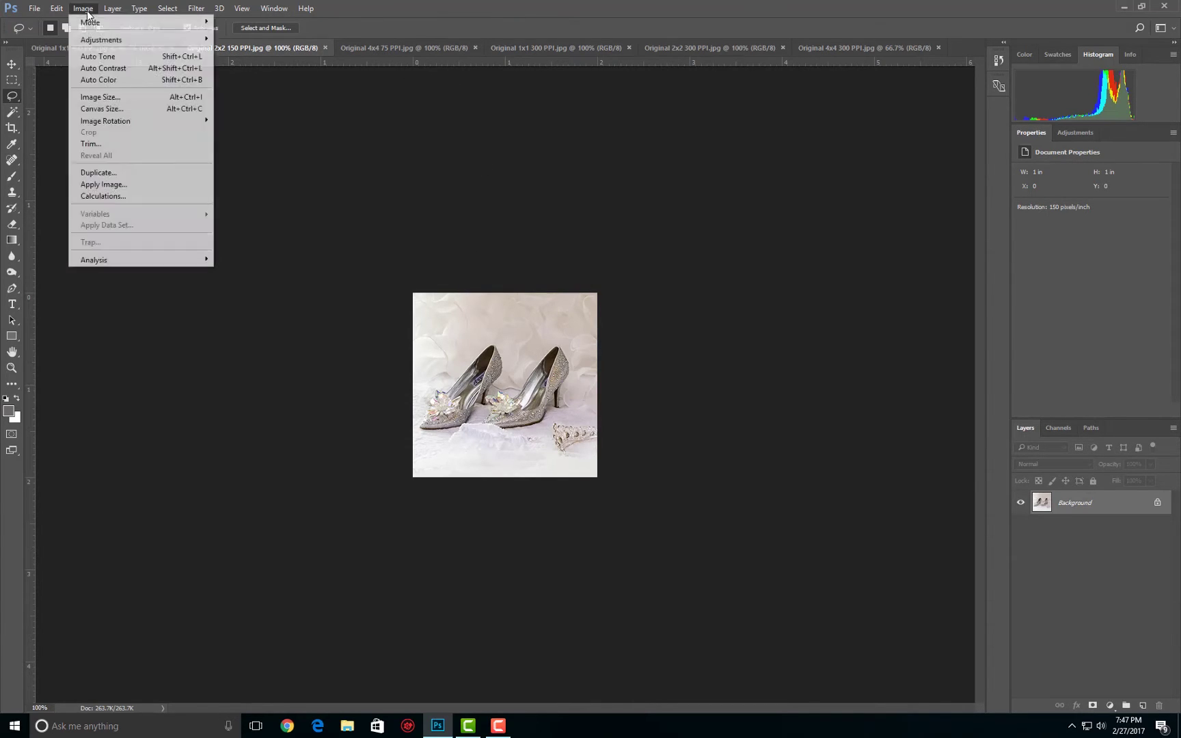
{"action": "left_click", "coordinate": [106, 102]}
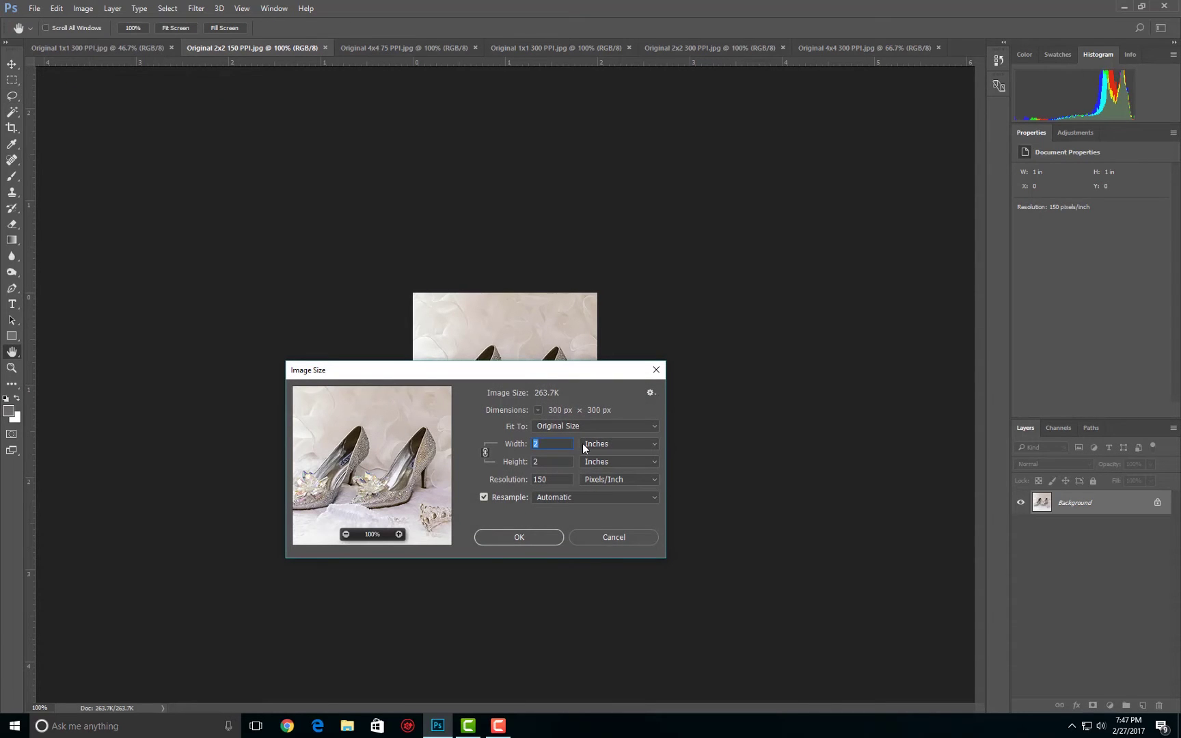
{"action": "left_click", "coordinate": [554, 481]}
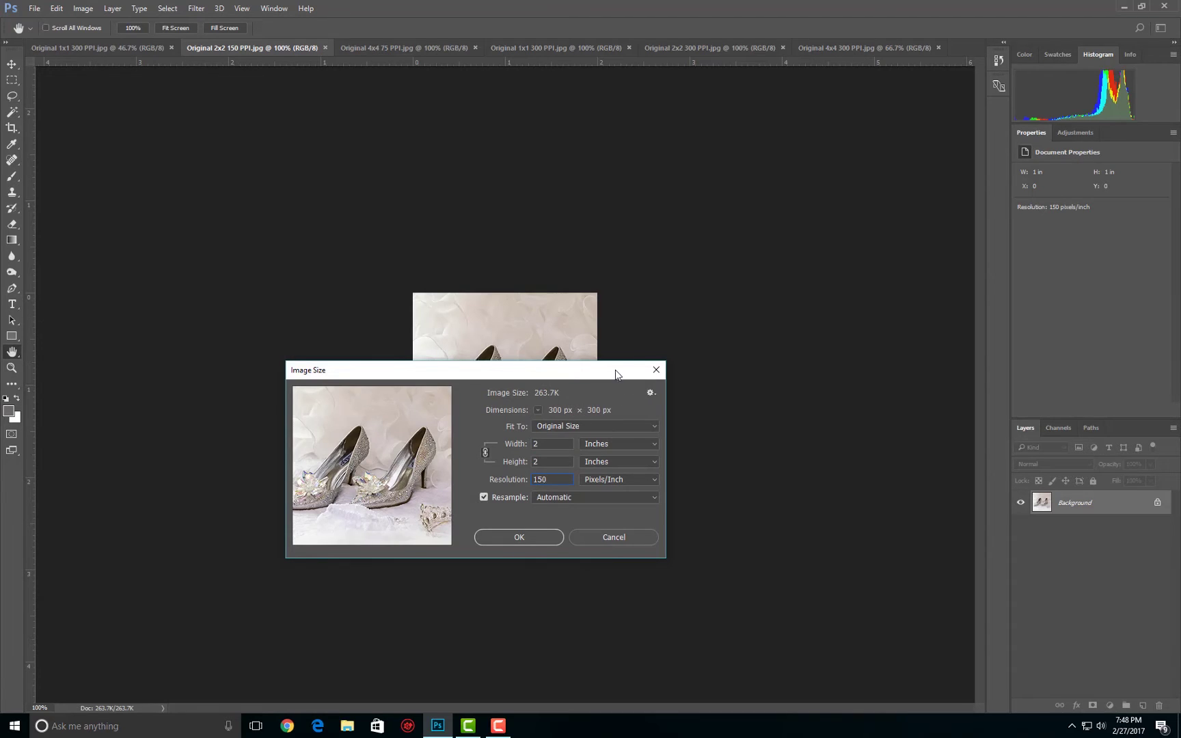
{"action": "left_click_drag", "start_coordinate": [617, 371], "coordinate": [625, 512]}
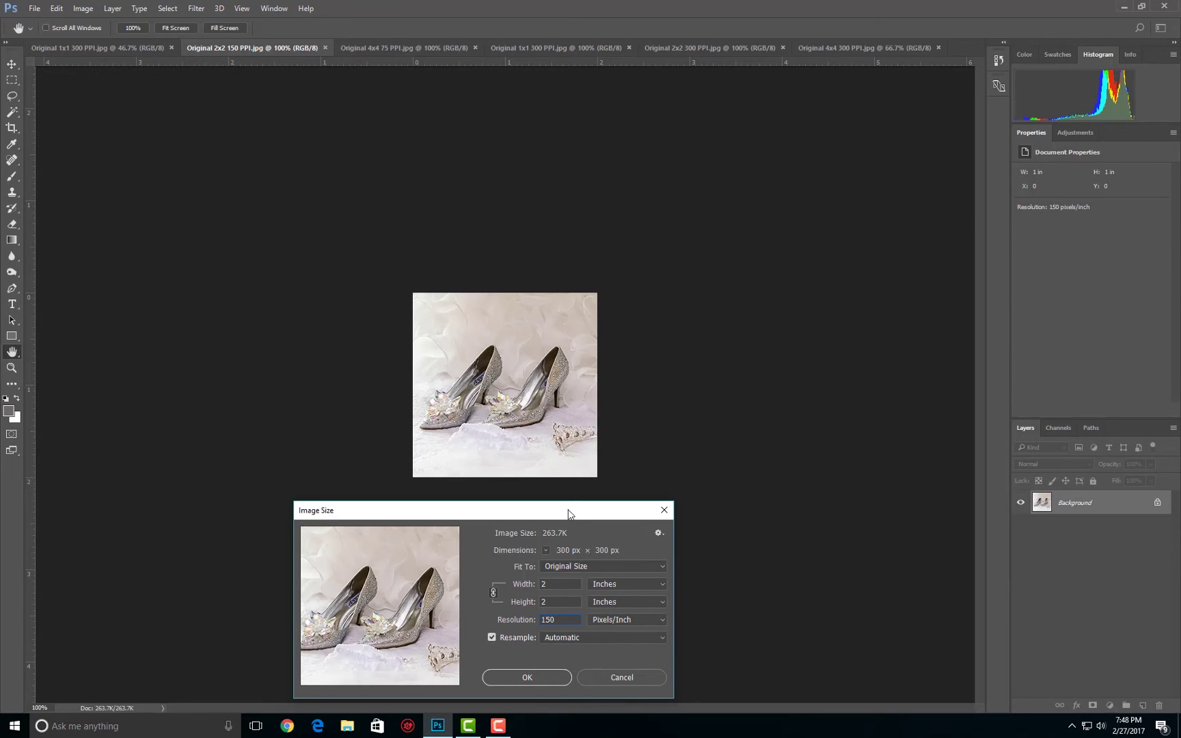
{"action": "left_click", "coordinate": [663, 510]}
{"action": "left_click", "coordinate": [403, 48]}
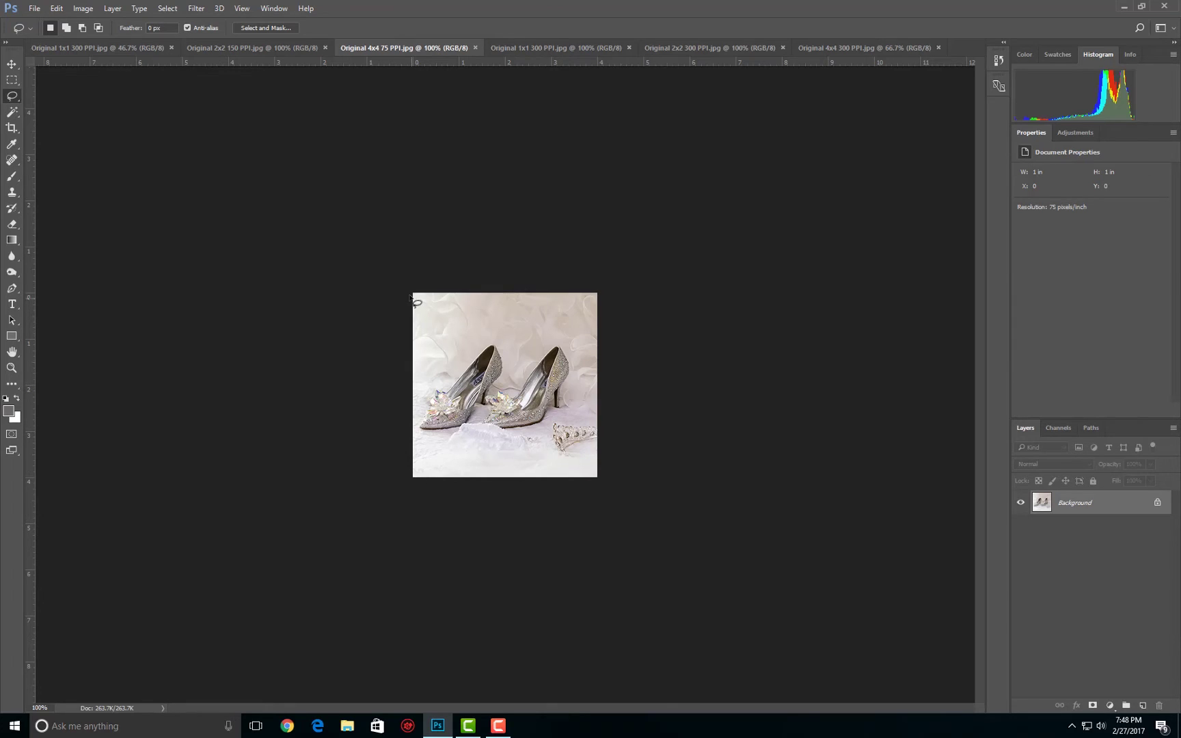
- Show Image Size for the 4x4 copy (300 × 300 px, 4 inches, 75 PPI) and reposition the dialog
{"action": "left_click", "coordinate": [94, 10]}
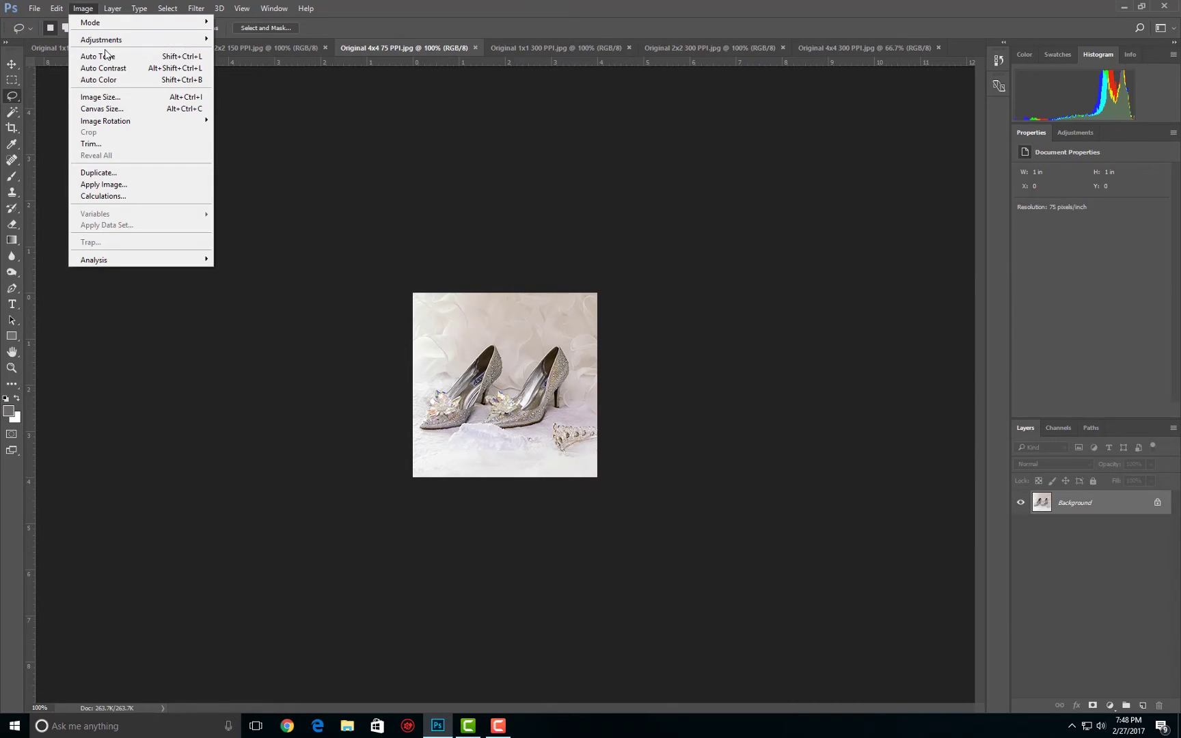
{"action": "left_click", "coordinate": [112, 100]}
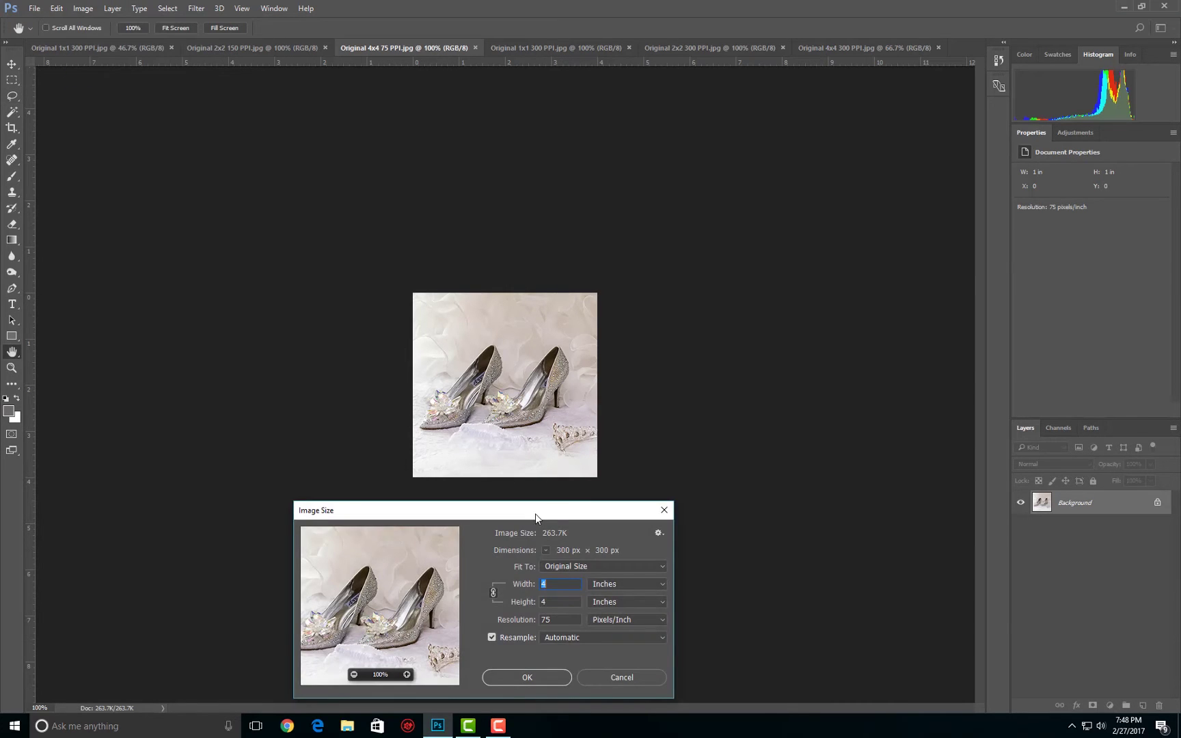
{"action": "left_click_drag", "start_coordinate": [536, 514], "coordinate": [614, 500]}
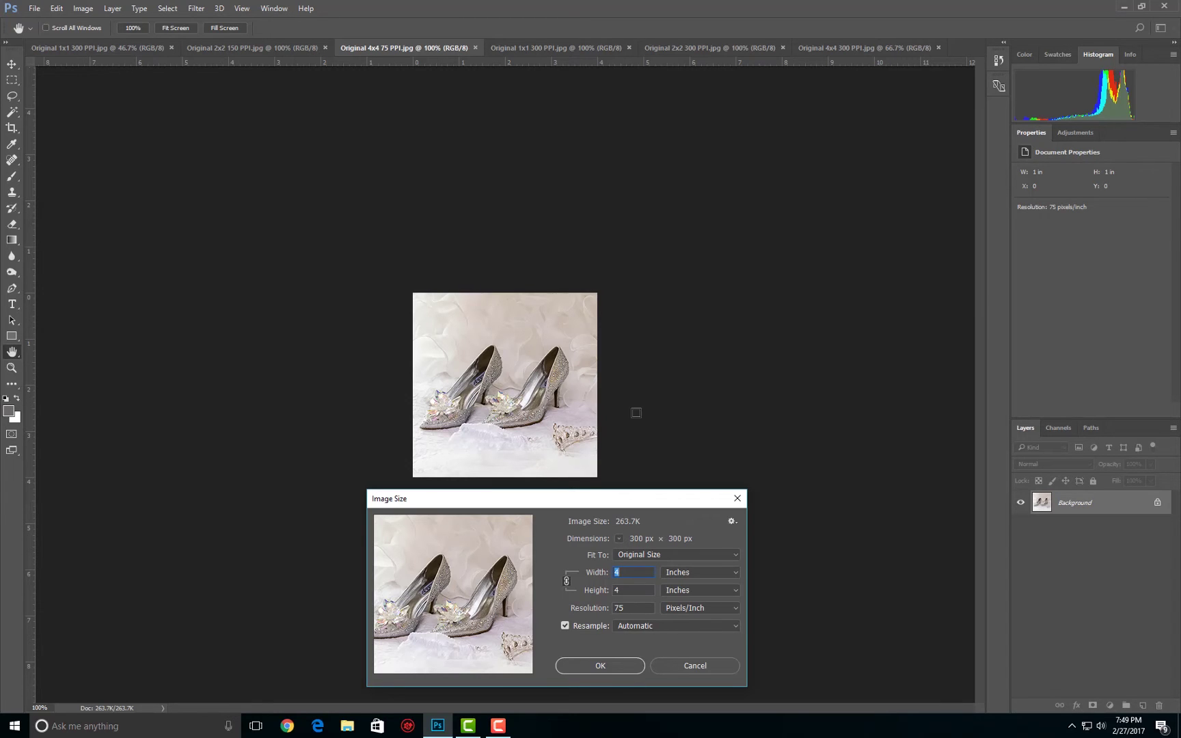
- Close Image Size unchanged and scroll-zoom around the 4x4 75 PPI shoe photo
{"action": "left_click", "coordinate": [737, 499]}
{"action": "key", "text": "l"}
{"action": "scroll", "coordinate": [476, 387], "scroll_direction": "up", "scroll_amount": 8}
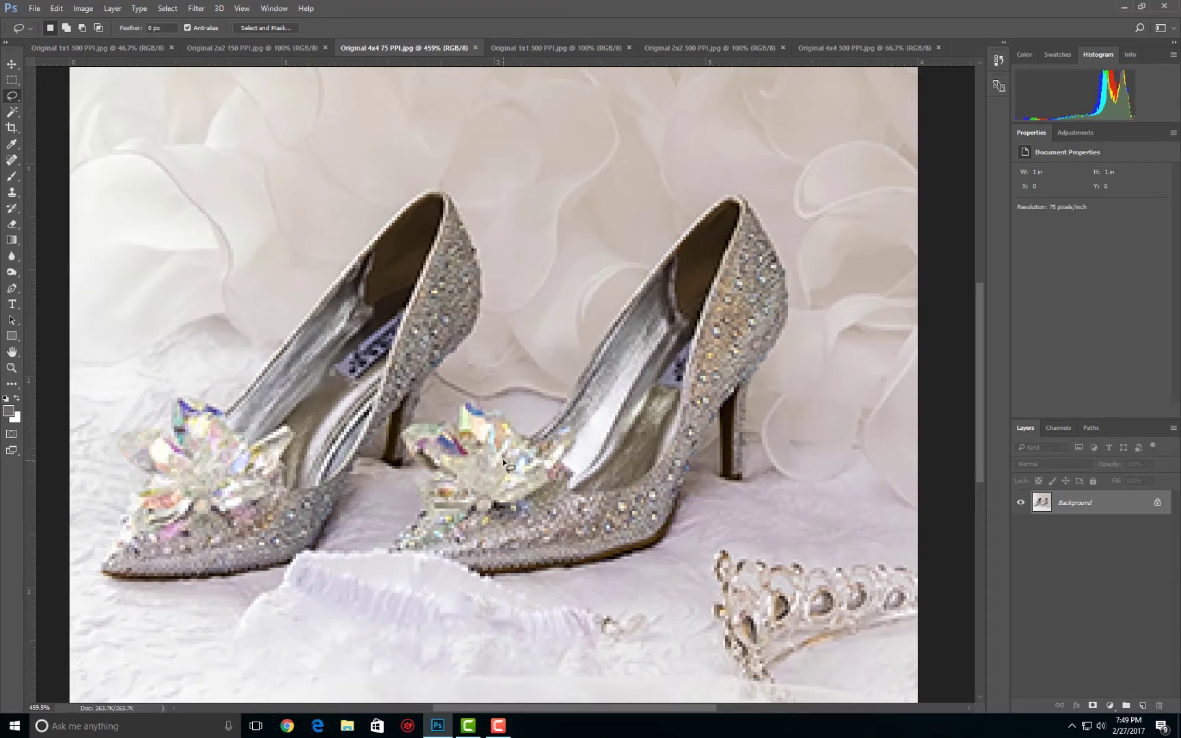
{"action": "scroll", "coordinate": [502, 458], "scroll_direction": "down", "scroll_amount": 5}
{"action": "scroll", "coordinate": [502, 454], "scroll_direction": "down", "scroll_amount": 2}
{"action": "scroll", "coordinate": [503, 454], "scroll_direction": "up", "scroll_amount": 7}
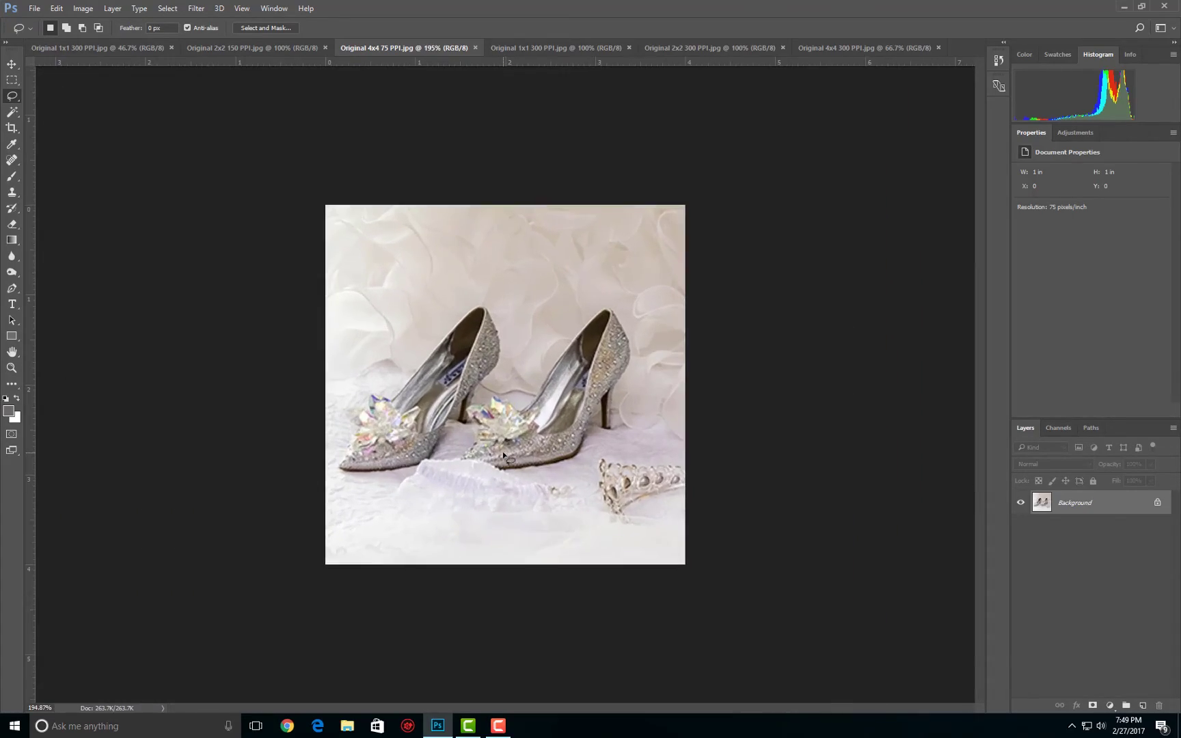
{"action": "scroll", "coordinate": [503, 453], "scroll_direction": "up", "scroll_amount": 3}
{"action": "scroll", "coordinate": [503, 453], "scroll_direction": "down", "scroll_amount": 2}
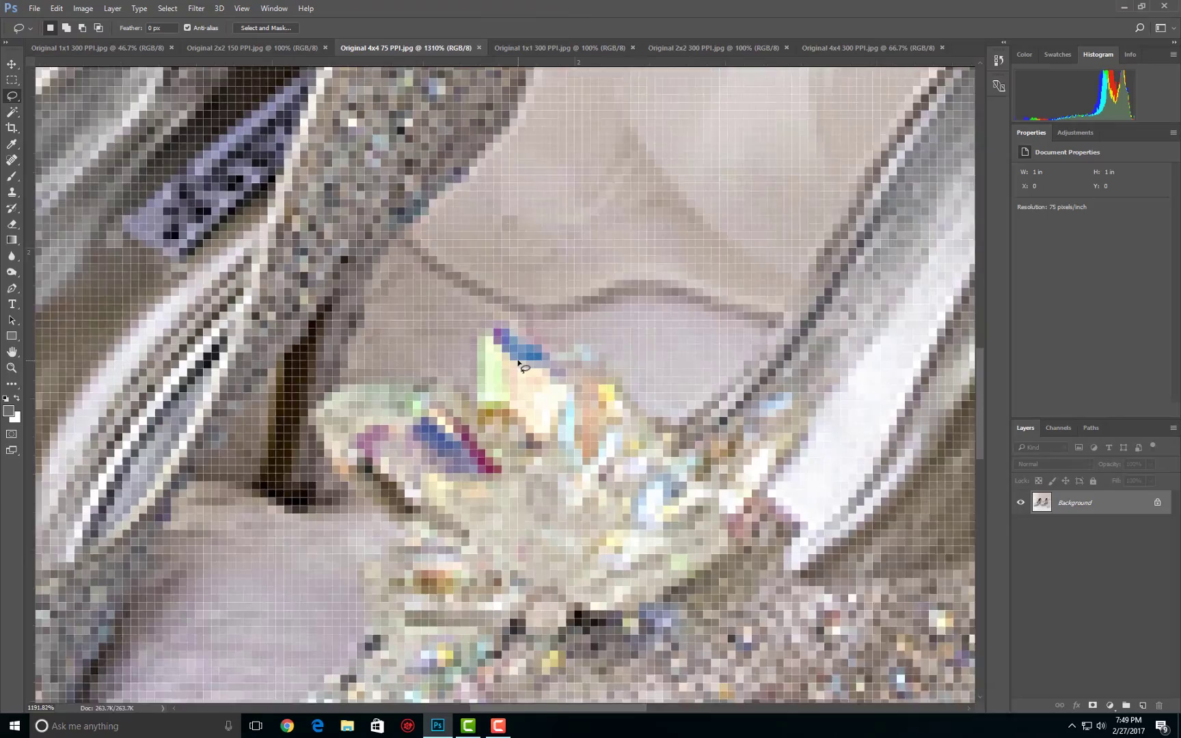
{"action": "scroll", "coordinate": [517, 361], "scroll_direction": "down", "scroll_amount": 5}
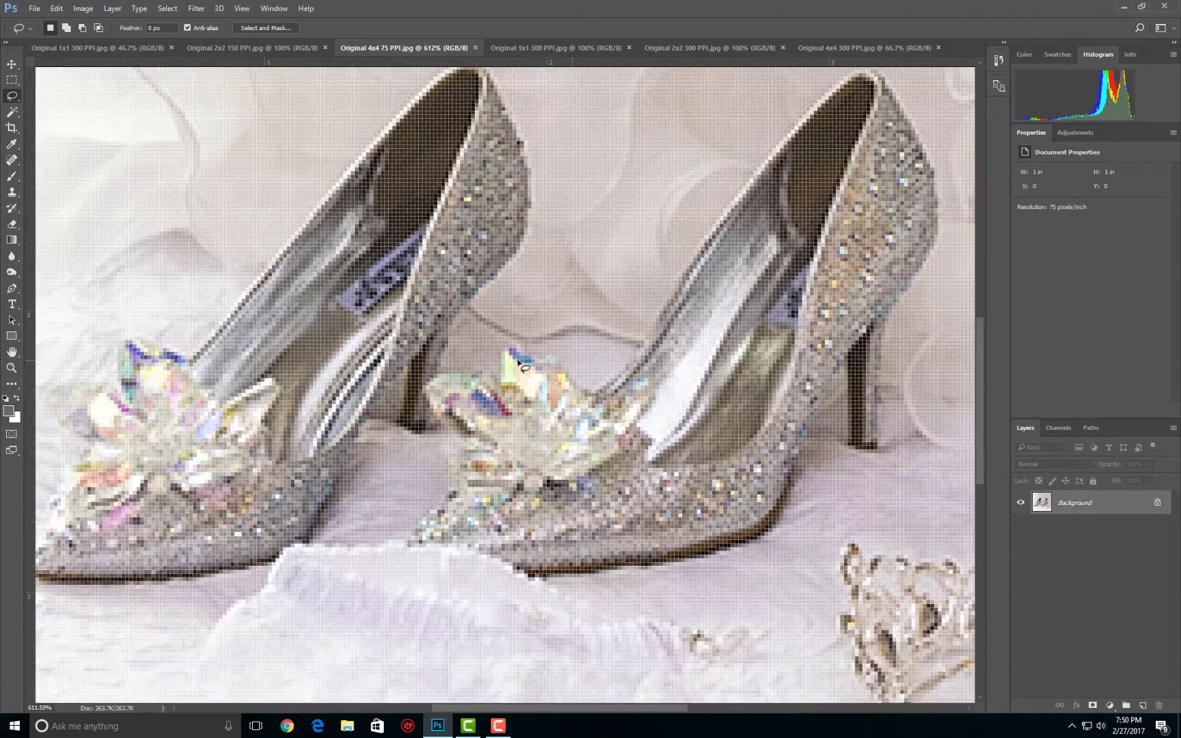
{"action": "scroll", "coordinate": [517, 361], "scroll_direction": "down", "scroll_amount": 4}
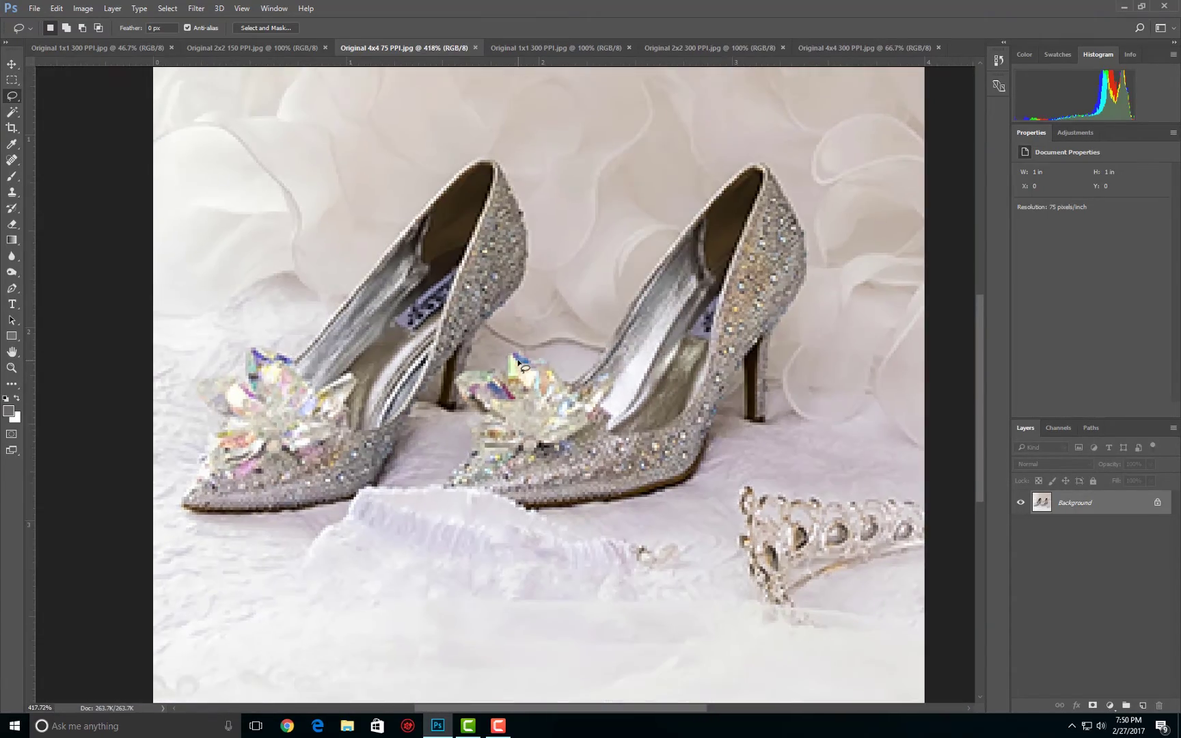
{"action": "scroll", "coordinate": [517, 360], "scroll_direction": "down", "scroll_amount": 4}
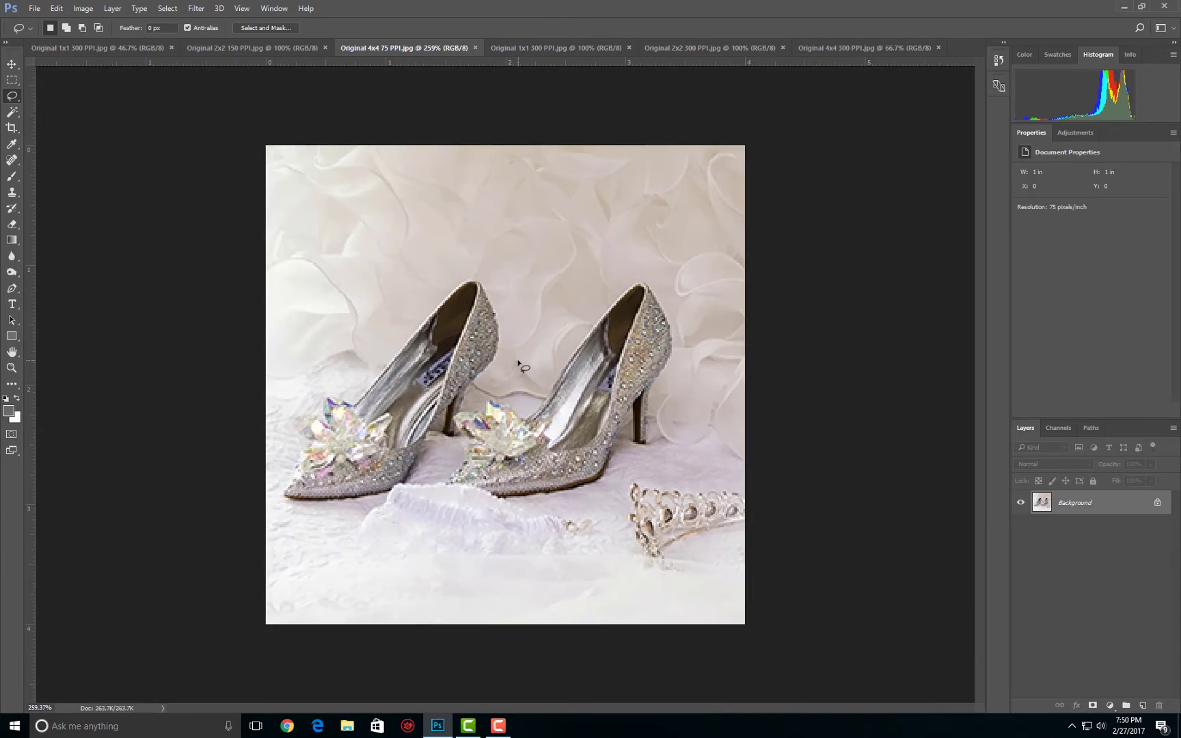
{"action": "scroll", "coordinate": [518, 361], "scroll_direction": "down", "scroll_amount": 2}
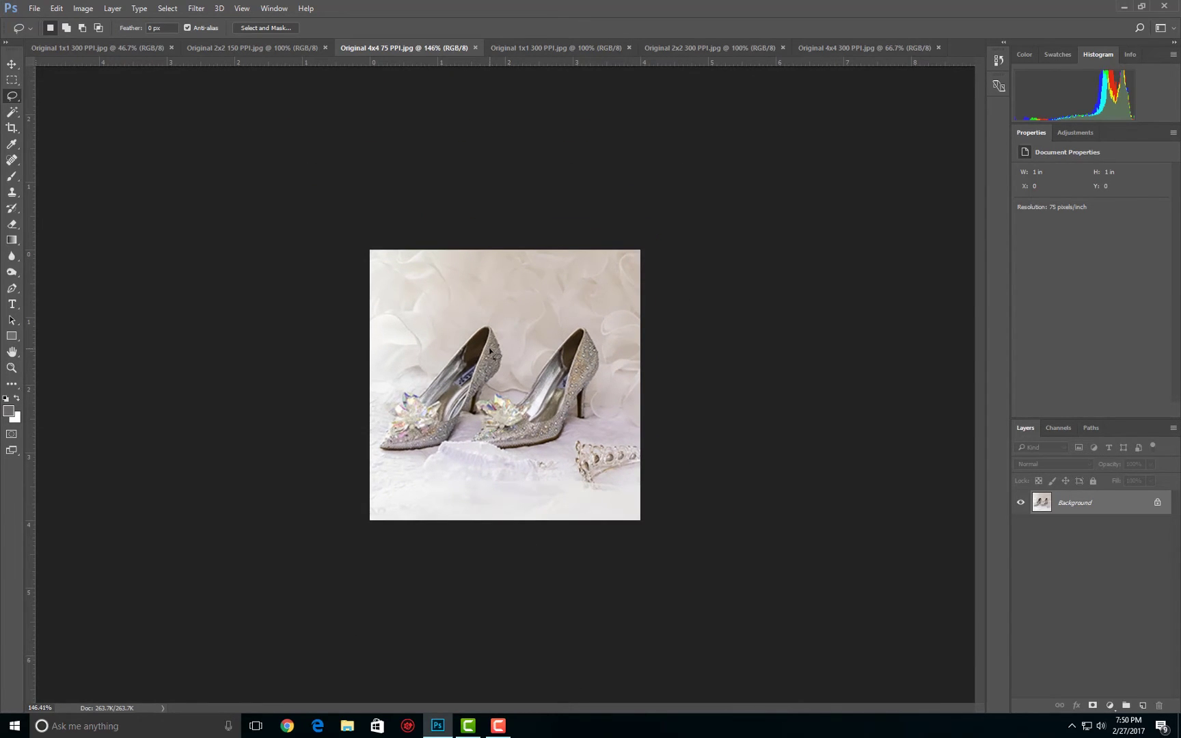
{"action": "scroll", "coordinate": [490, 350], "scroll_direction": "down", "scroll_amount": 1}
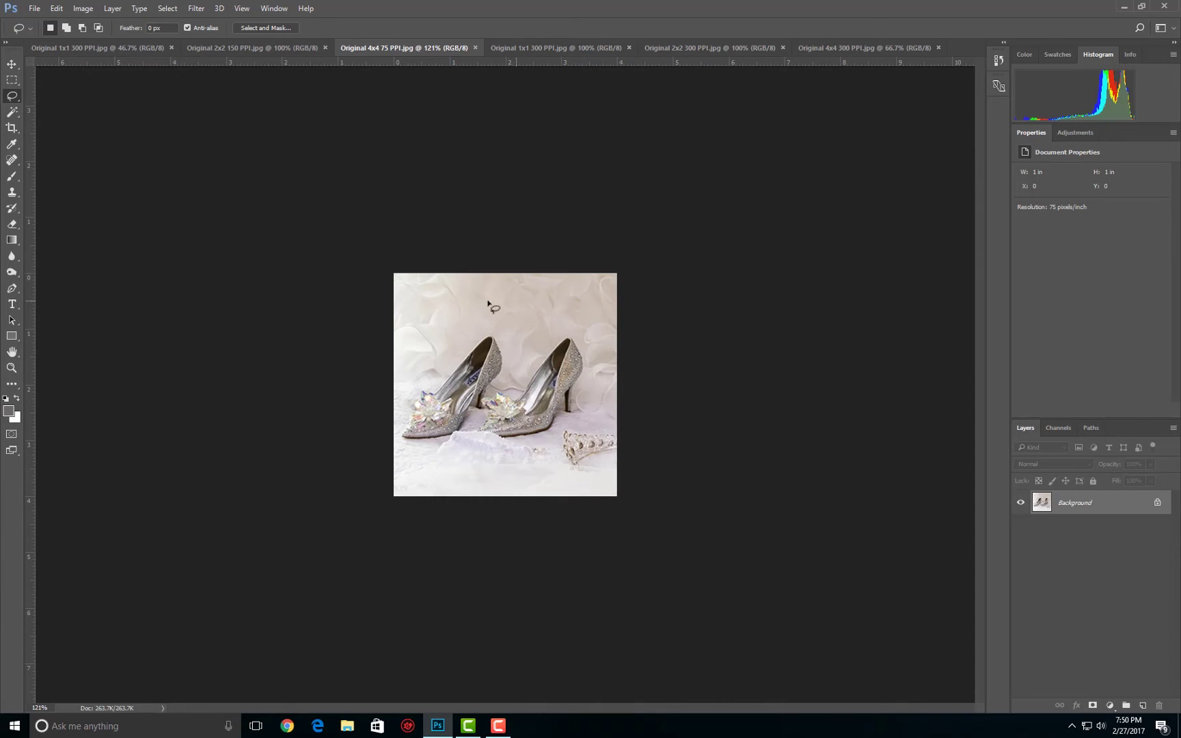
{"action": "scroll", "coordinate": [529, 327], "scroll_direction": "down", "scroll_amount": 3}
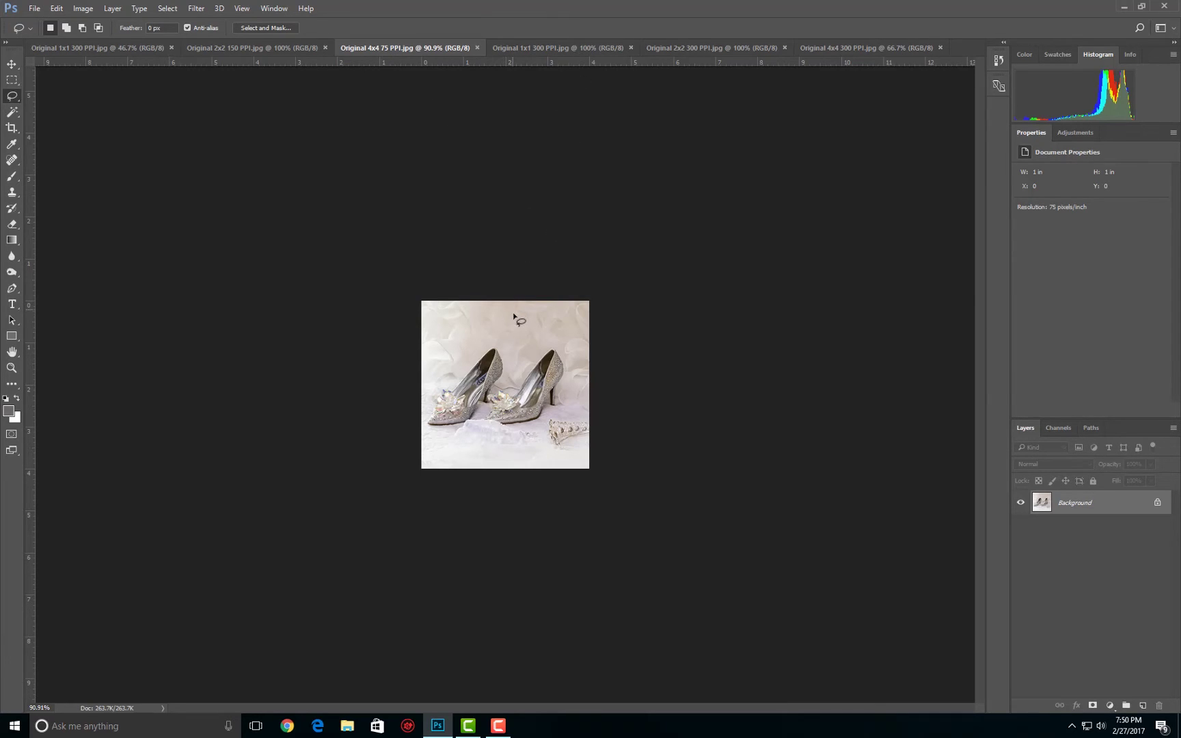
- Magnify the 4x4 75 PPI shoes with Ctrl++ until the blocky pixels show
{"action": "key", "text": "ctrl+plus"}
{"action": "key", "text": "ctrl+plus"}
{"action": "key", "text": "ctrl+plus"}
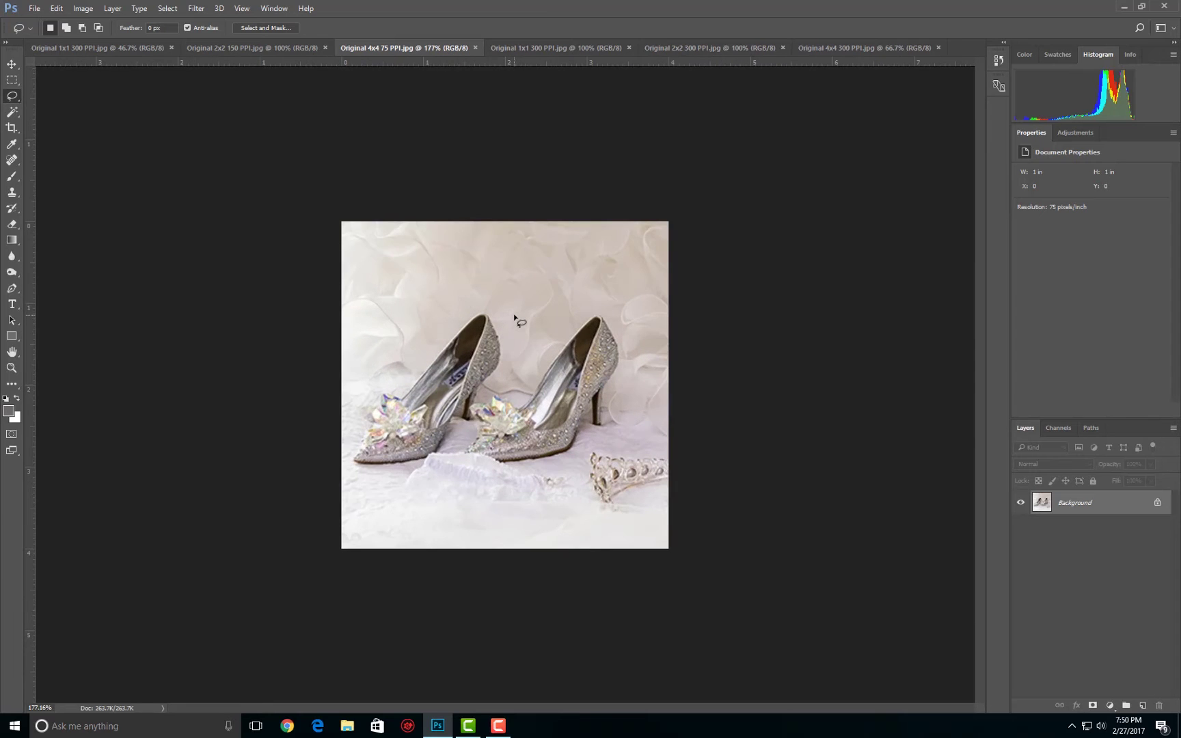
{"action": "key", "text": "ctrl+plus"}
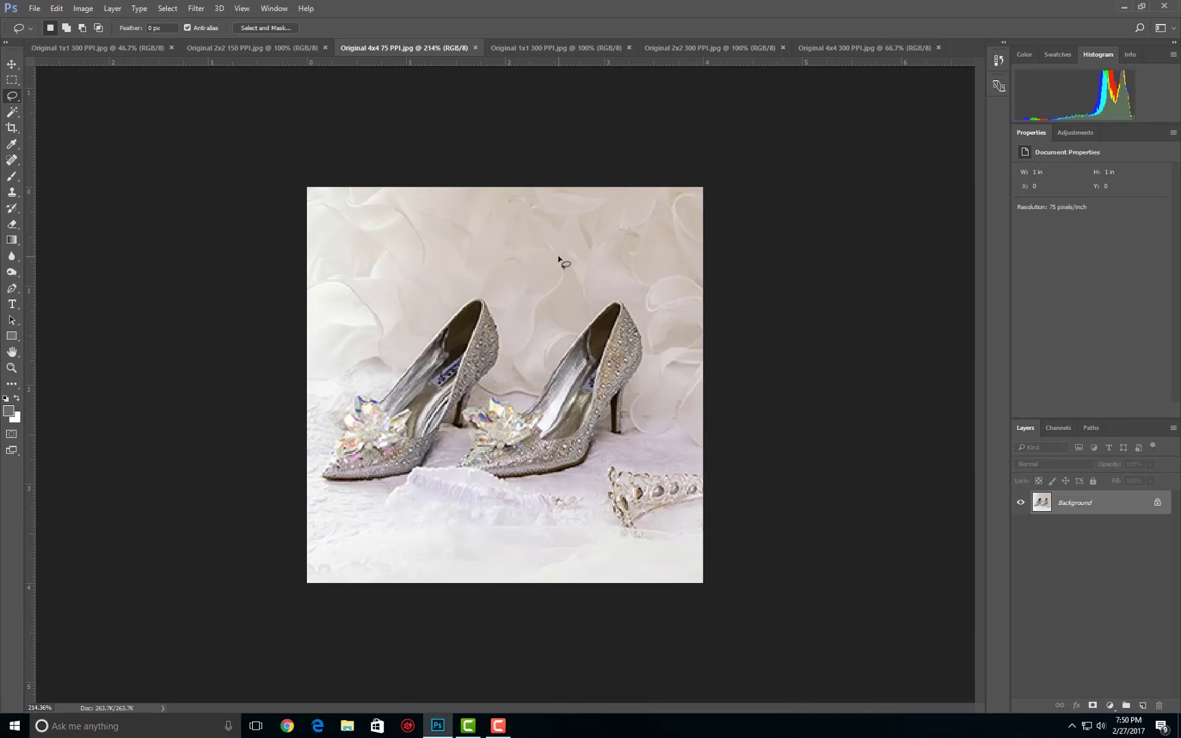
{"action": "key", "text": "ctrl+plus"}
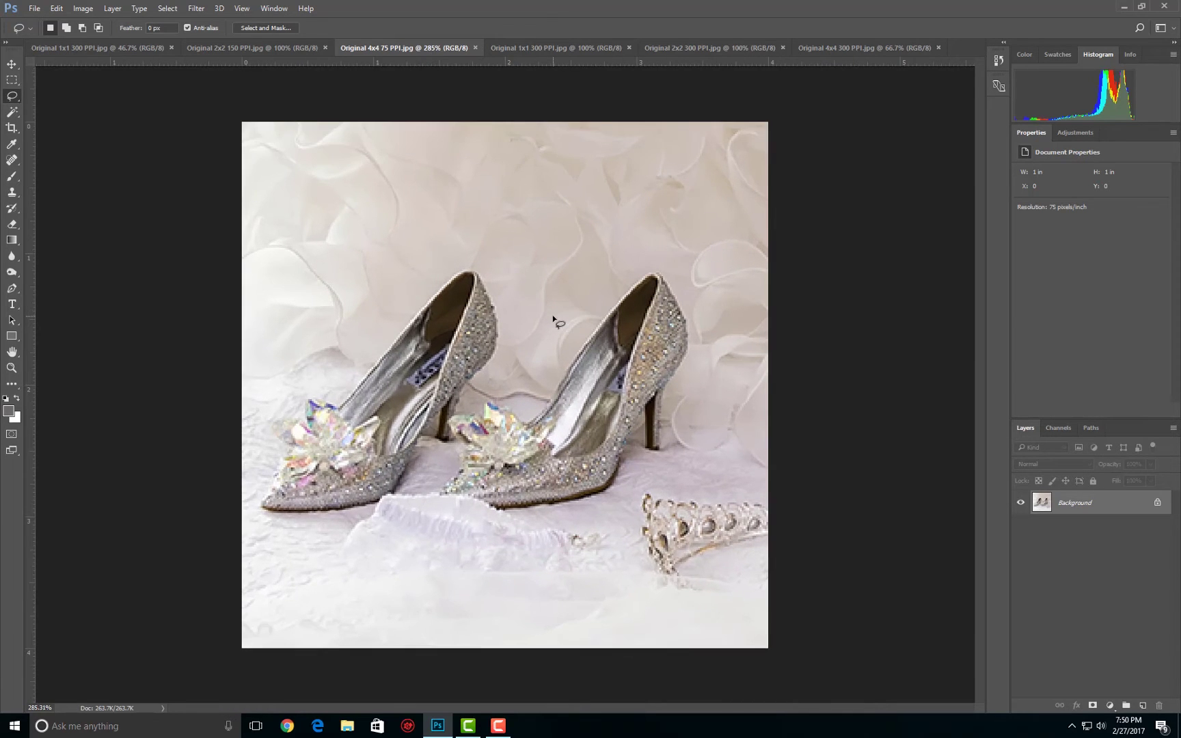
{"action": "scroll", "coordinate": [556, 321], "scroll_direction": "up", "scroll_amount": 5}
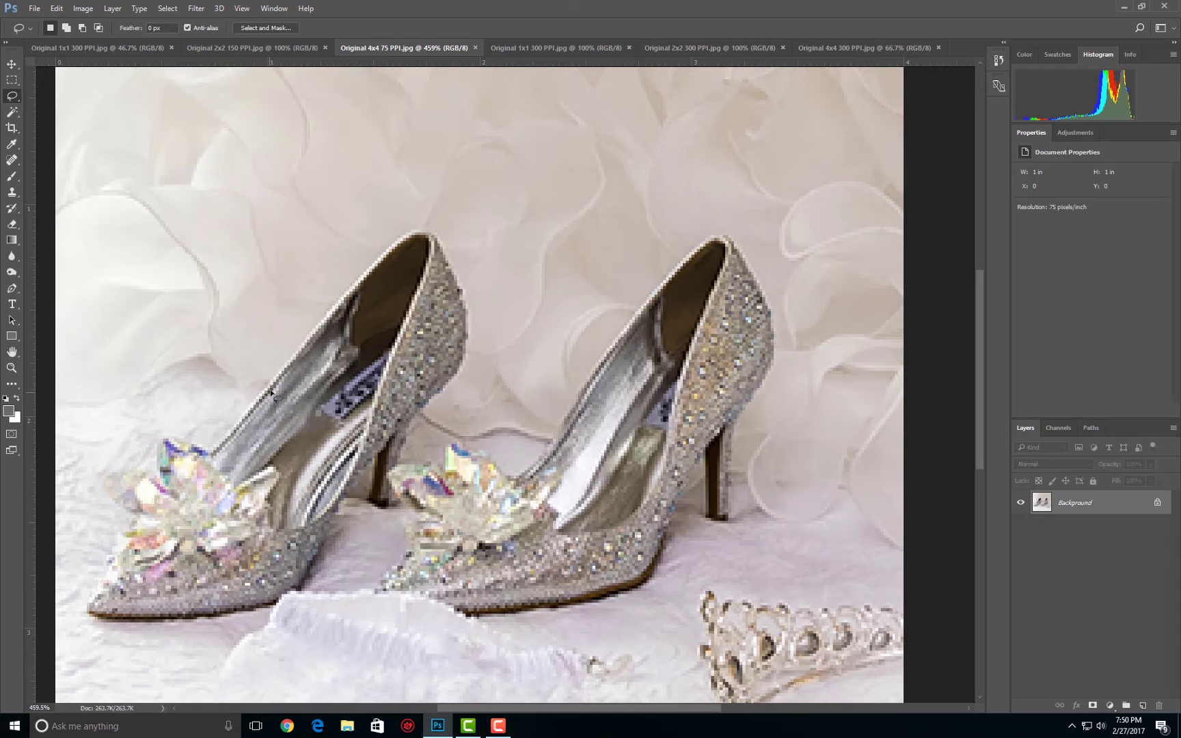
- Switch to the first 1x1 300 PPI copy and zoom in and out on its pixels
{"action": "left_click", "coordinate": [119, 48]}
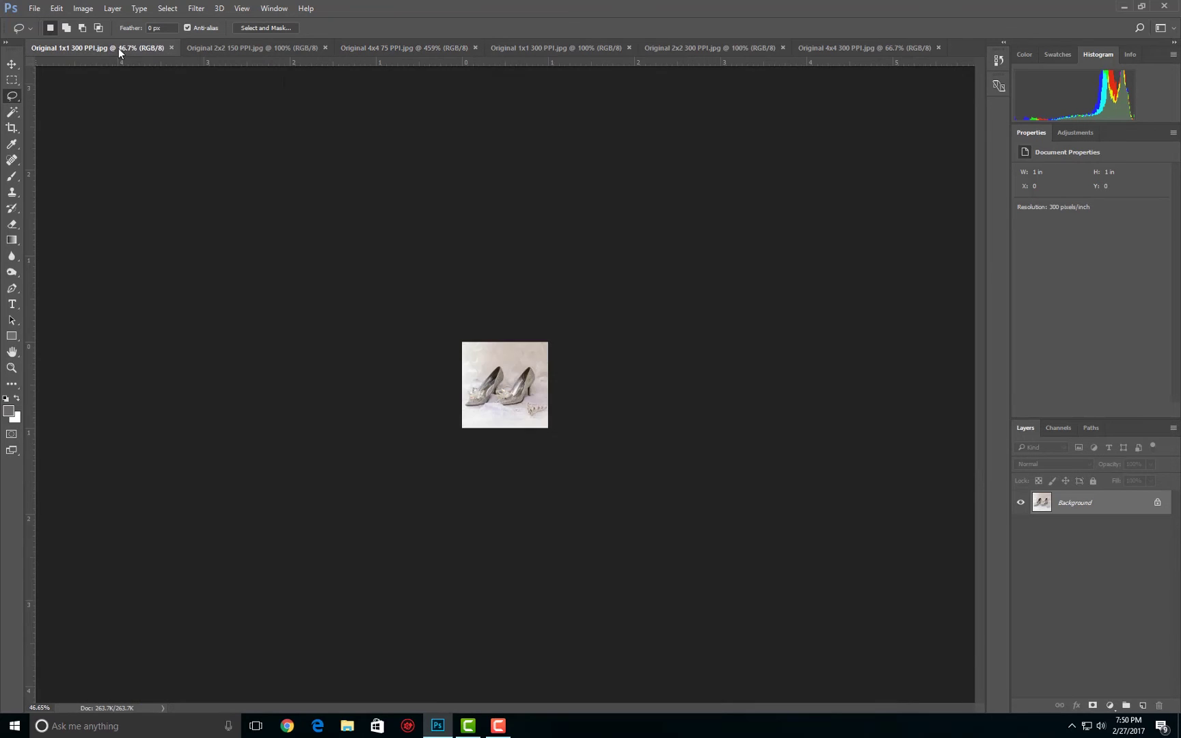
{"action": "scroll", "coordinate": [287, 247], "scroll_direction": "up", "scroll_amount": 5}
{"action": "scroll", "coordinate": [287, 247], "scroll_direction": "up", "scroll_amount": 4}
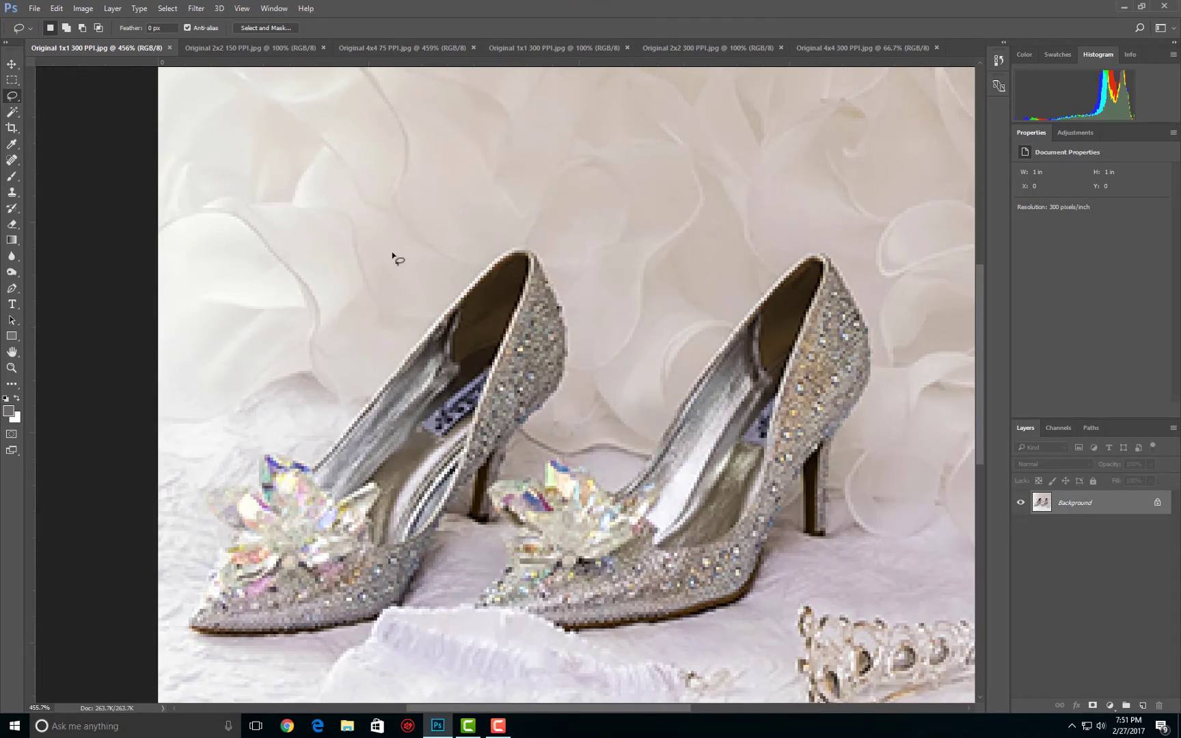
{"action": "scroll", "coordinate": [396, 263], "scroll_direction": "up", "scroll_amount": 2}
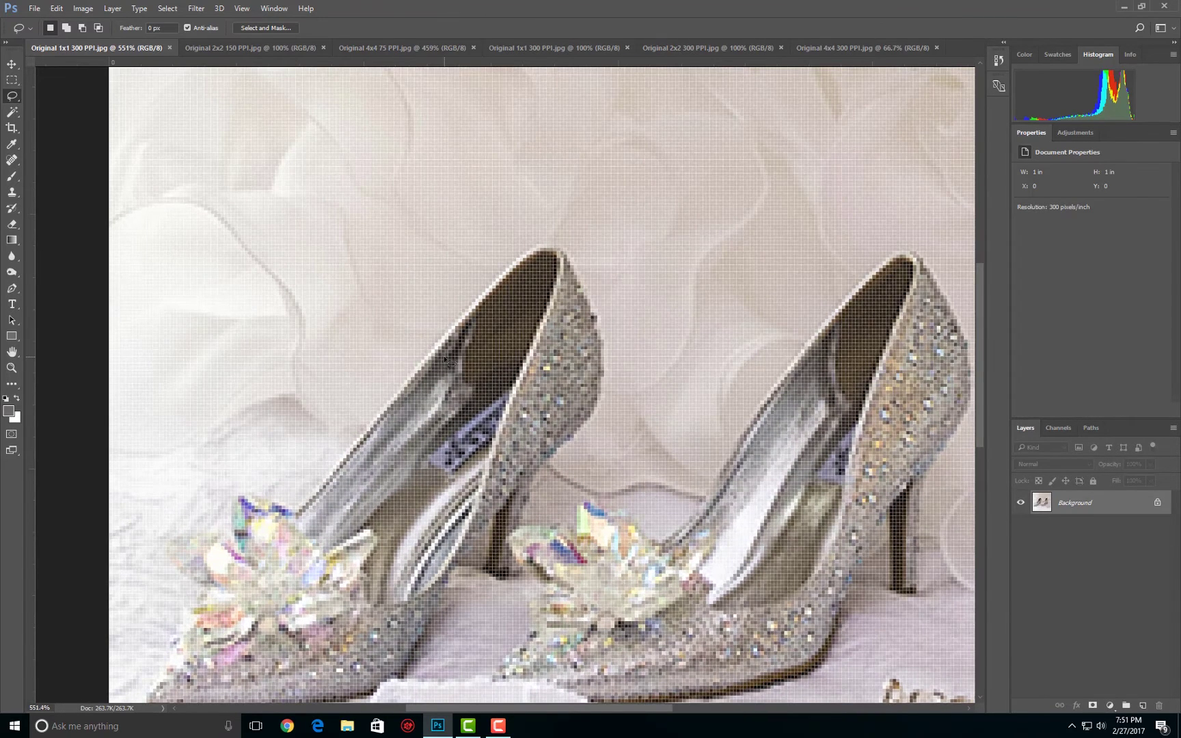
{"action": "scroll", "coordinate": [449, 361], "scroll_direction": "down", "scroll_amount": 10}
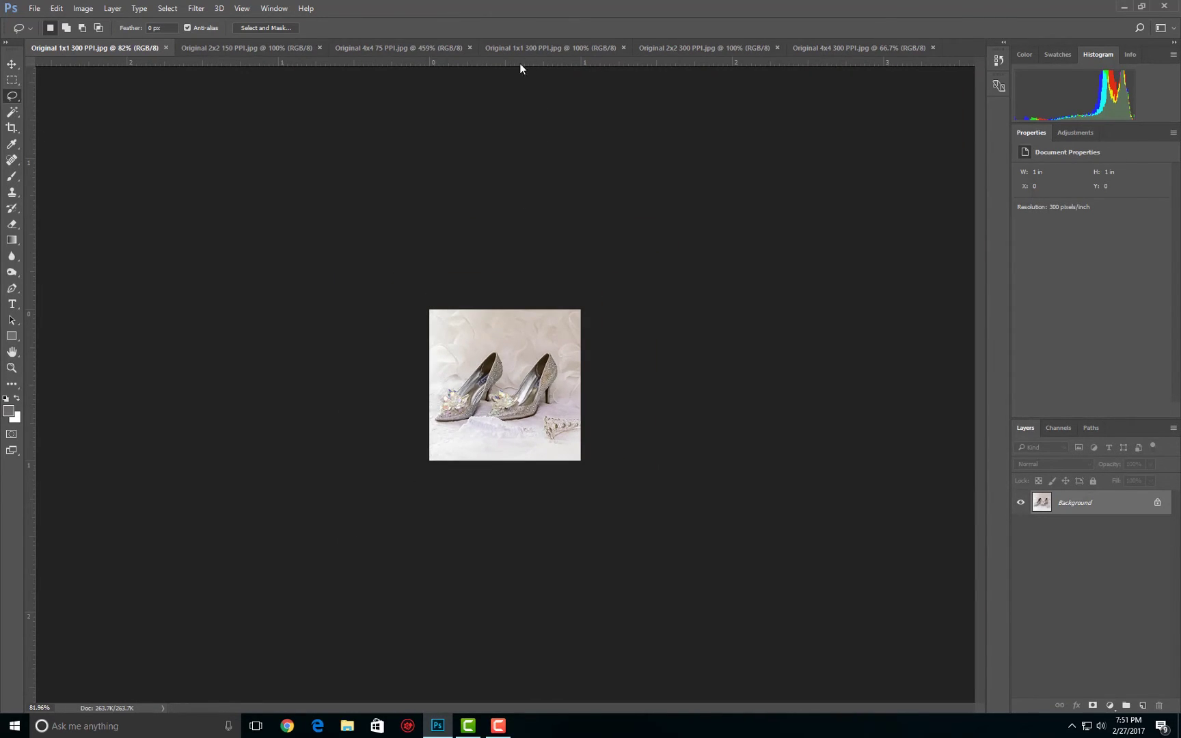
- Check the other 1x1 300 PPI copy's Image Size (300 px) with Ctrl+Alt+I and dismiss it
{"action": "left_click", "coordinate": [553, 46]}
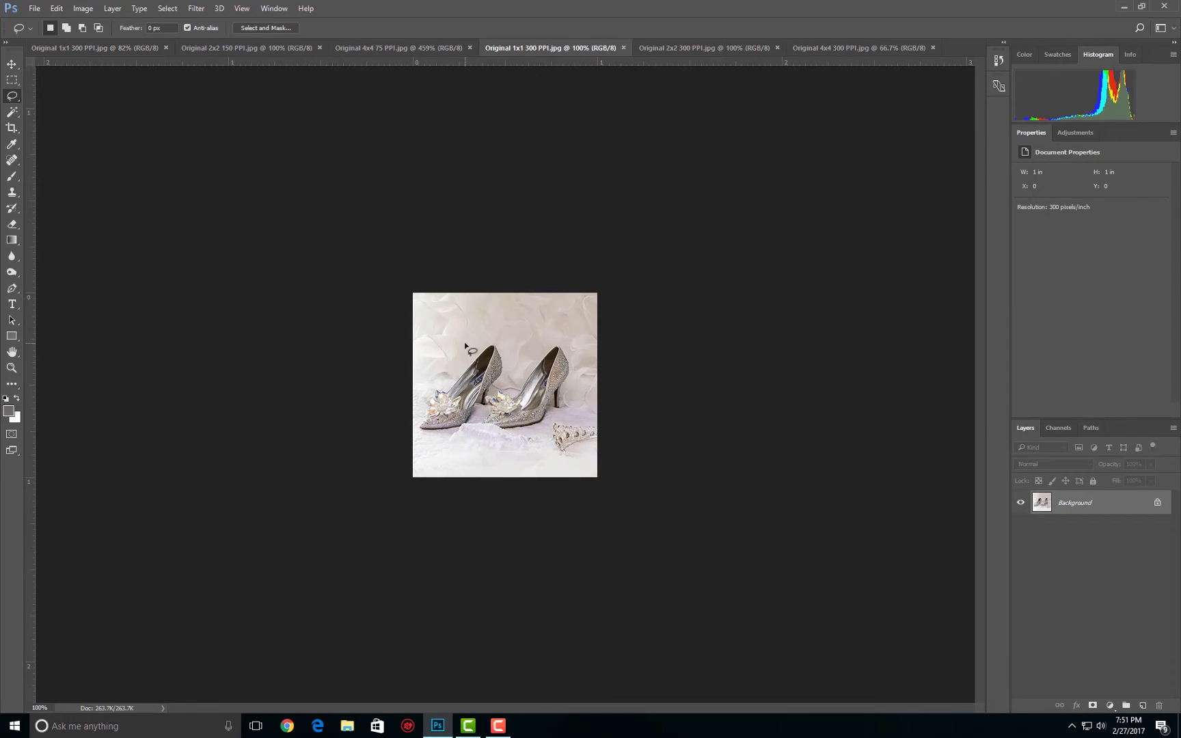
{"action": "key", "text": "ctrl+alt+i"}
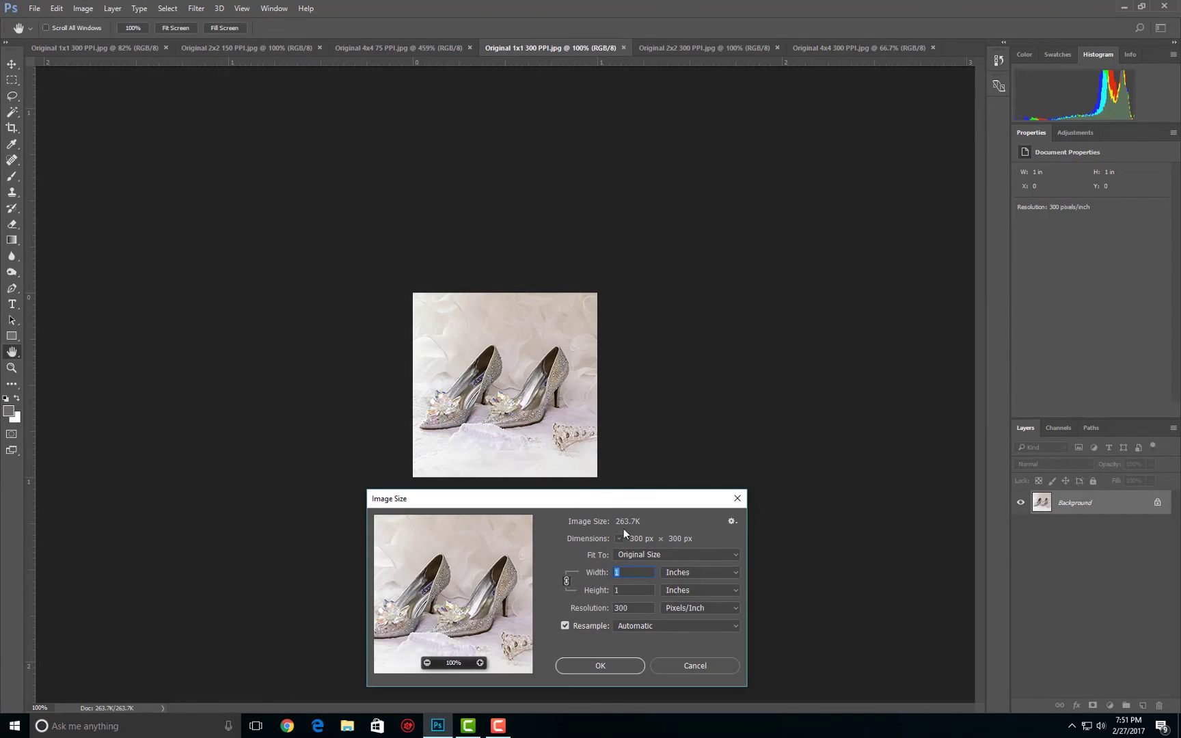
{"action": "left_click", "coordinate": [600, 666]}
- Switch to the 2x2 300 PPI copy, check its 600 px Image Size, and zoom around
{"action": "left_click", "coordinate": [667, 48]}
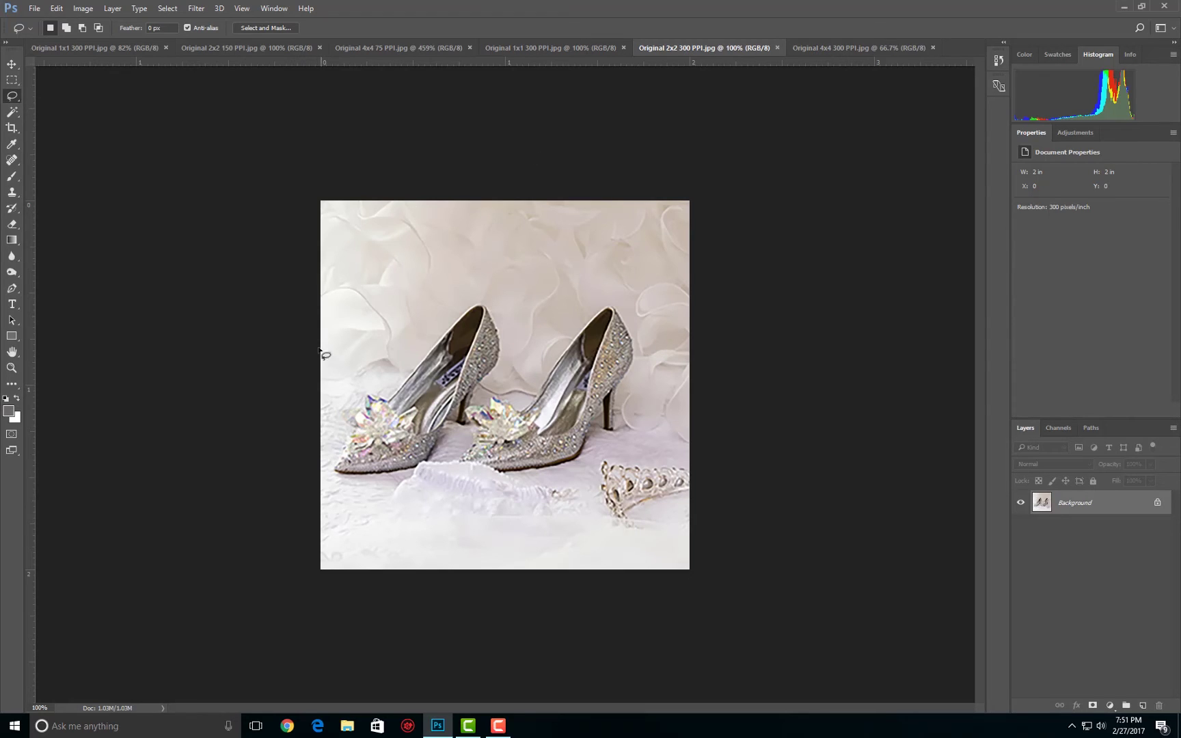
{"action": "left_click", "coordinate": [83, 8]}
{"action": "left_click", "coordinate": [95, 97]}
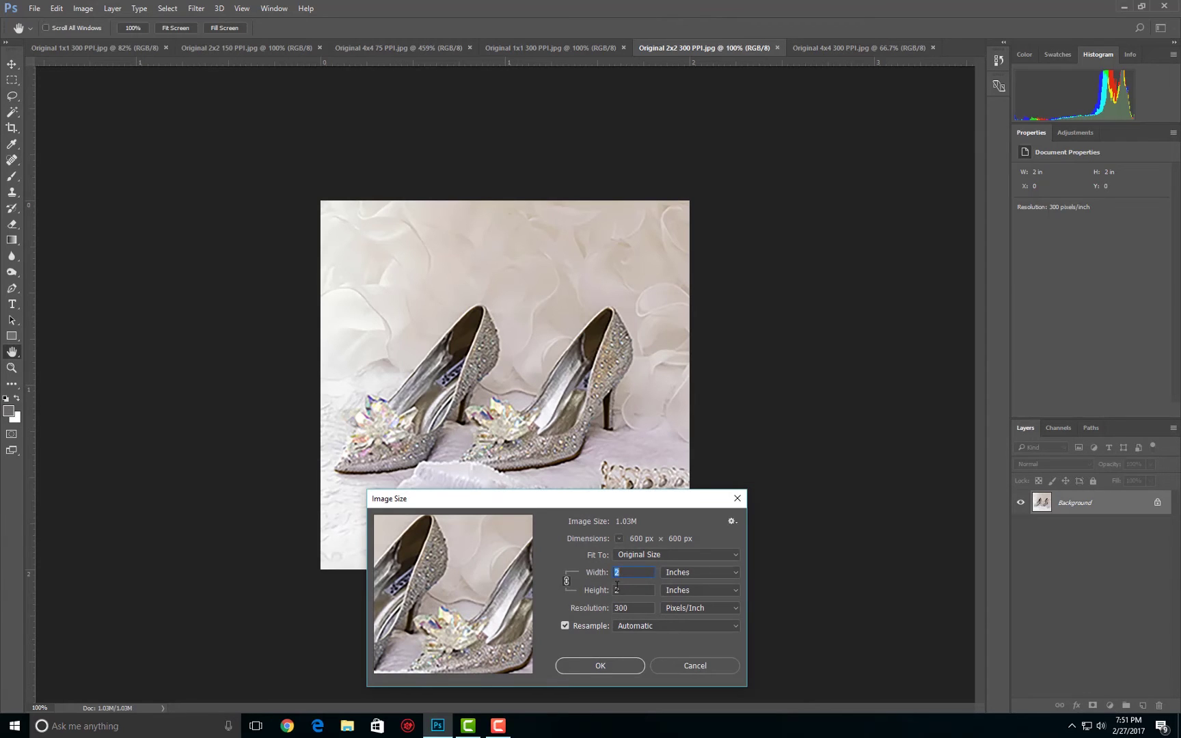
{"action": "left_click", "coordinate": [737, 498]}
{"action": "key", "text": "l"}
{"action": "scroll", "coordinate": [469, 388], "scroll_direction": "up", "scroll_amount": 4}
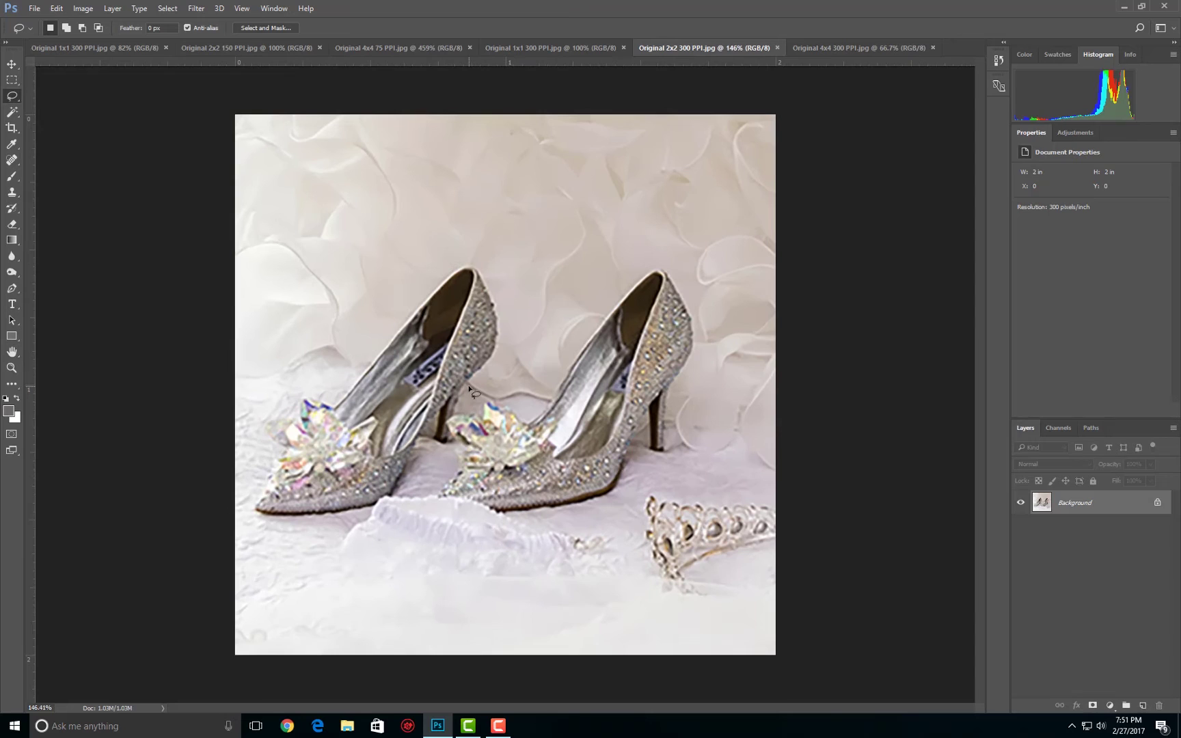
{"action": "scroll", "coordinate": [468, 388], "scroll_direction": "up", "scroll_amount": 4}
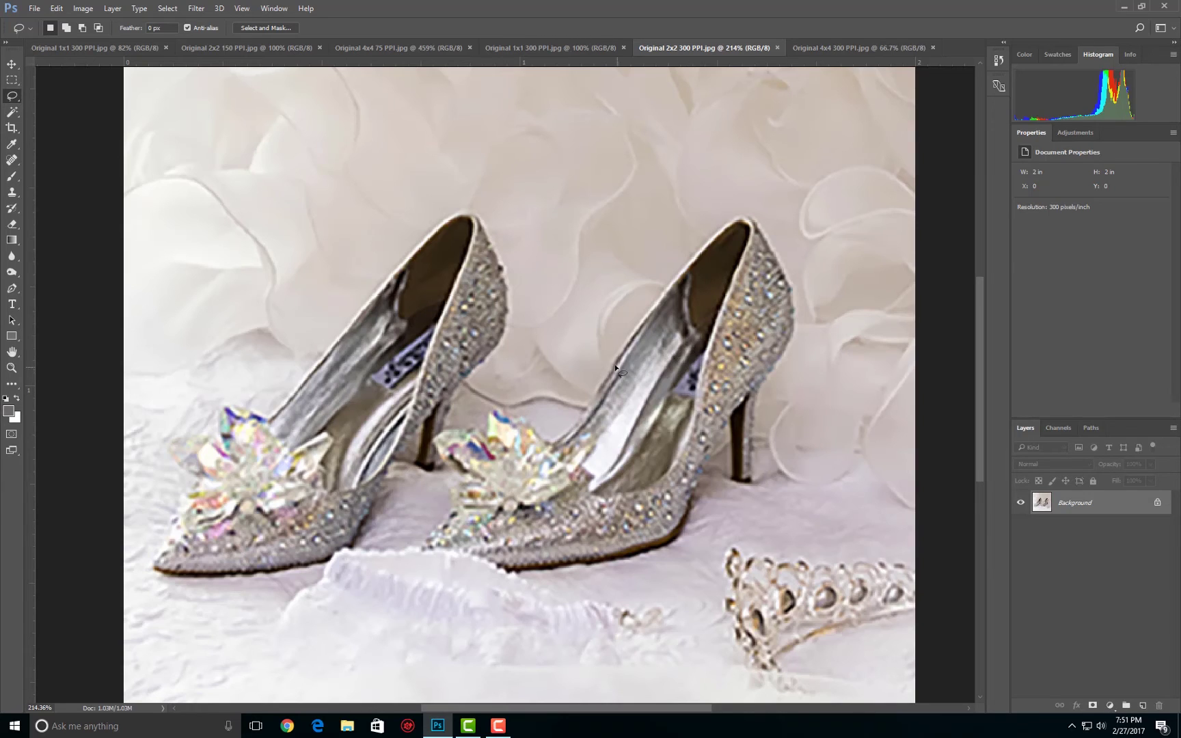
{"action": "scroll", "coordinate": [615, 367], "scroll_direction": "down", "scroll_amount": 3}
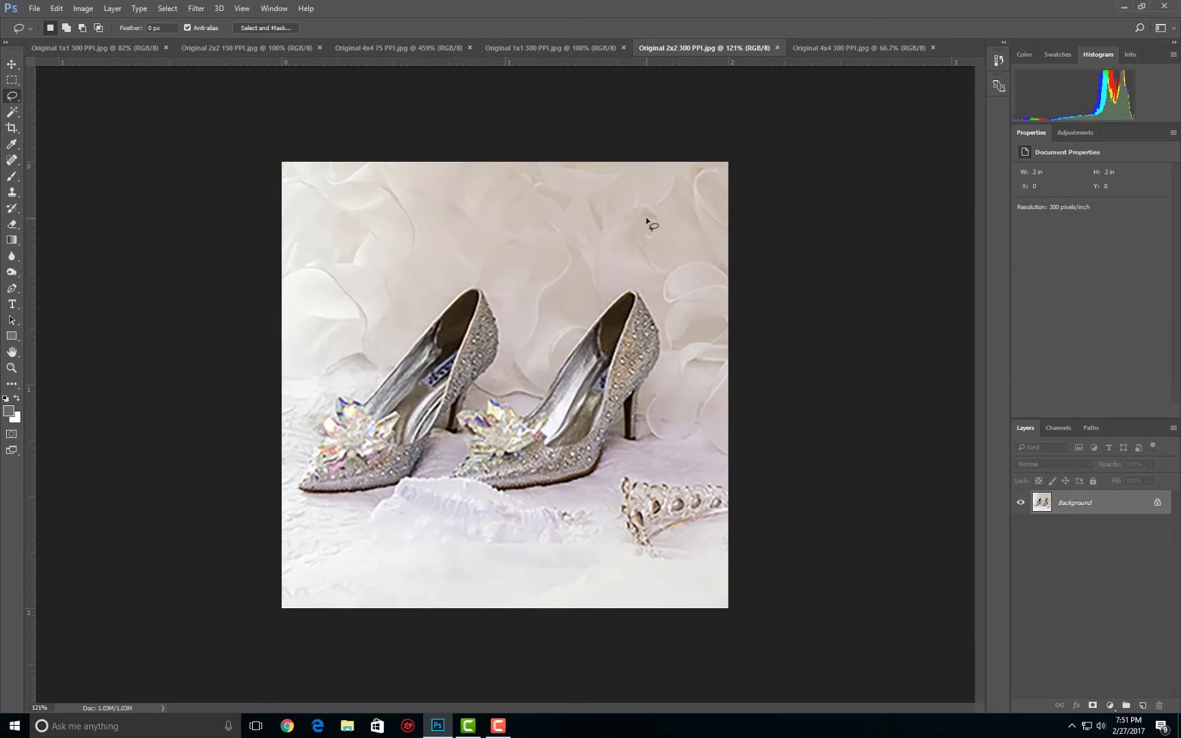
{"action": "left_click", "coordinate": [852, 49]}
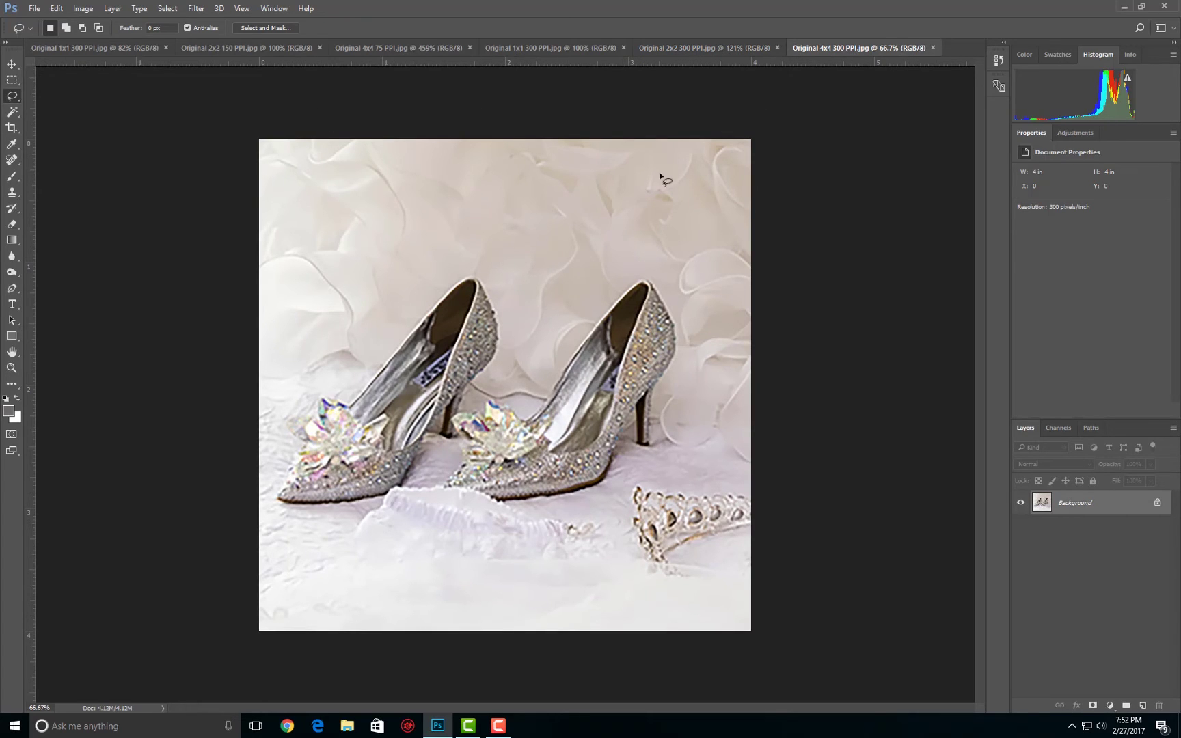
{"action": "left_click", "coordinate": [83, 8]}
{"action": "left_click", "coordinate": [87, 98]}
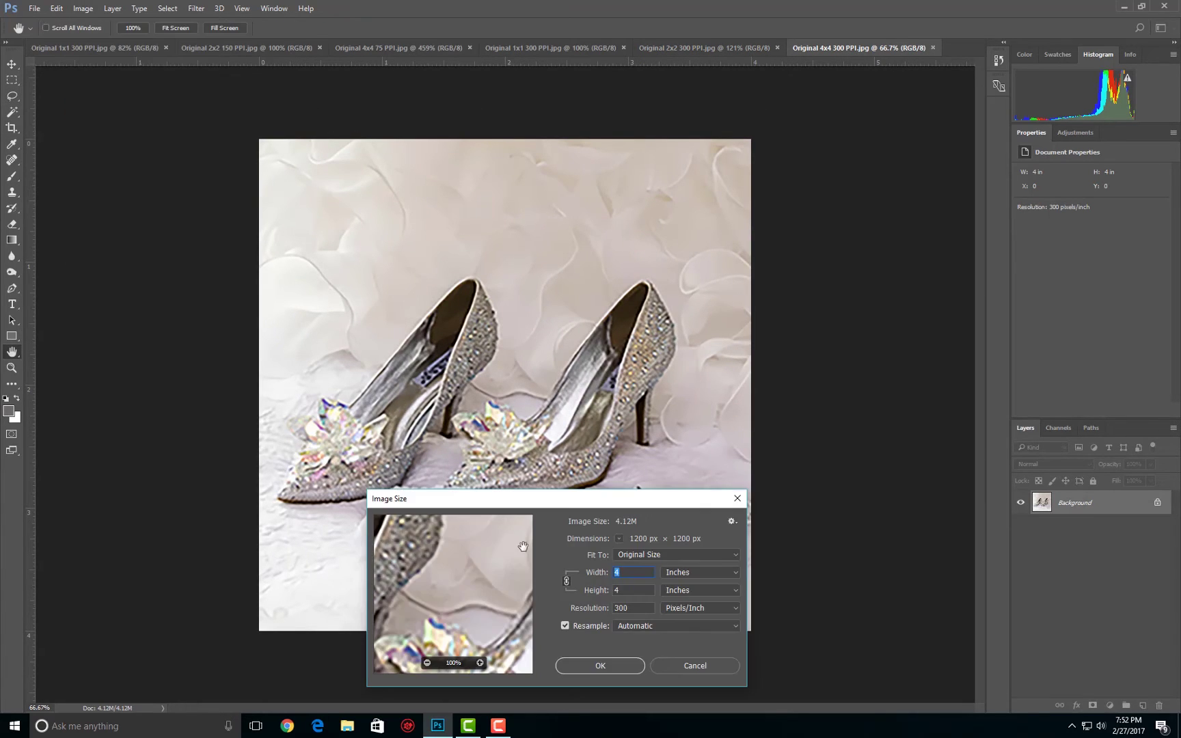
{"action": "left_click", "coordinate": [734, 503]}
{"action": "scroll", "coordinate": [526, 490], "scroll_direction": "up", "scroll_amount": 4}
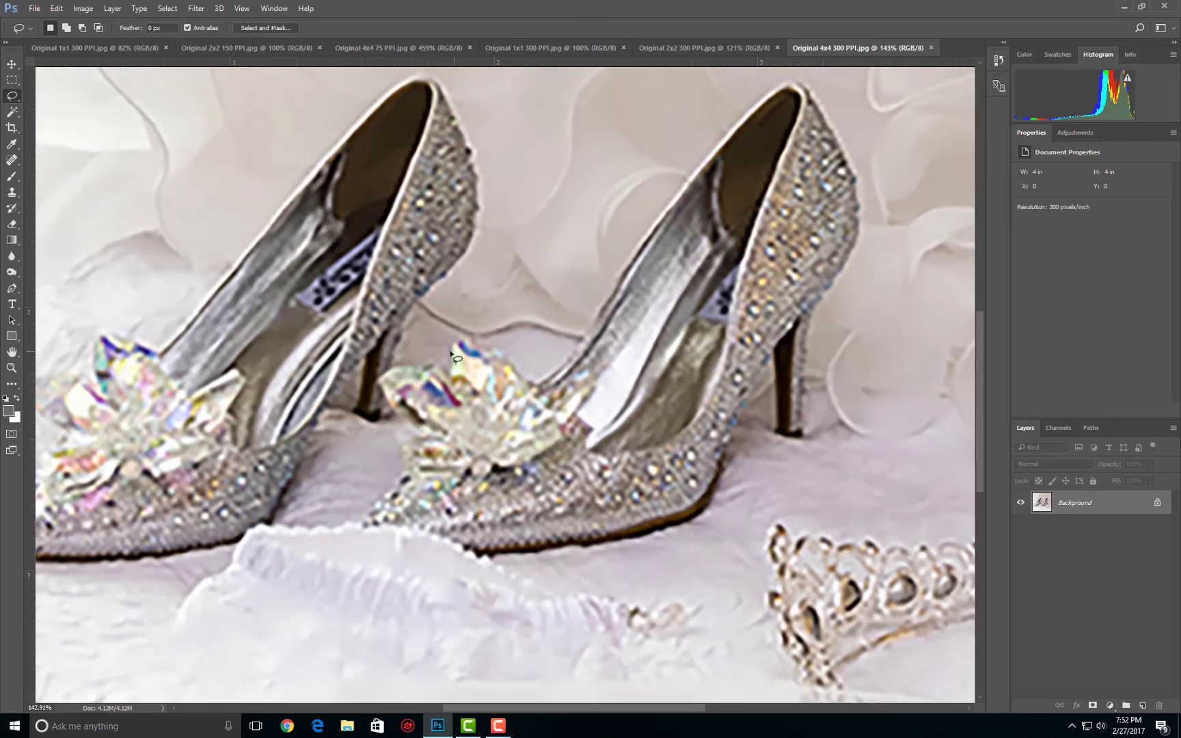
{"action": "scroll", "coordinate": [427, 392], "scroll_direction": "up", "scroll_amount": 3}
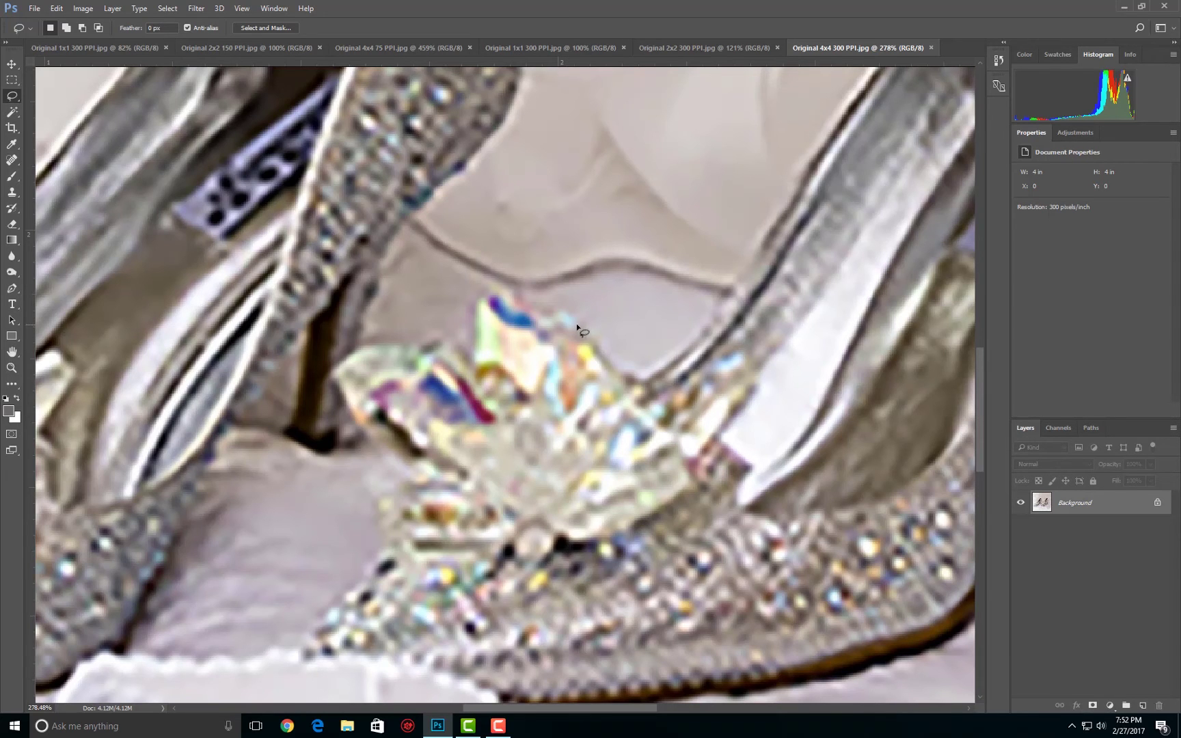
{"action": "scroll", "coordinate": [616, 379], "scroll_direction": "down", "scroll_amount": 6}
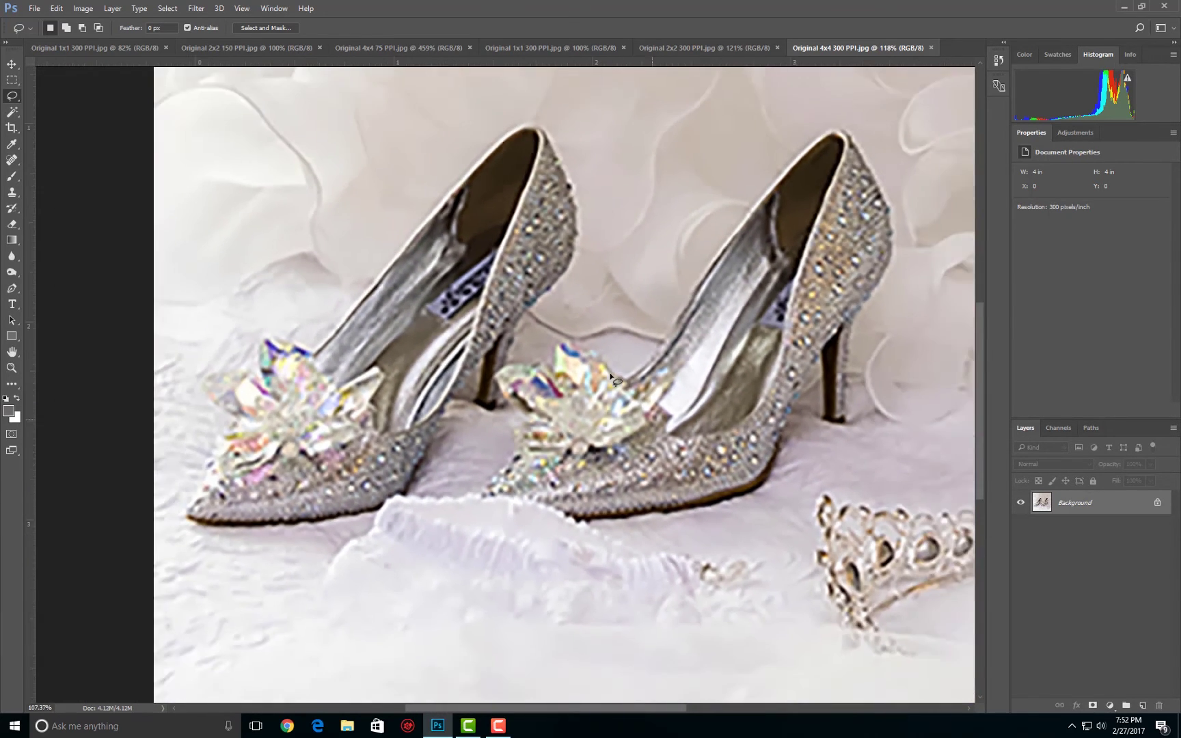
{"action": "scroll", "coordinate": [611, 374], "scroll_direction": "down", "scroll_amount": 6}
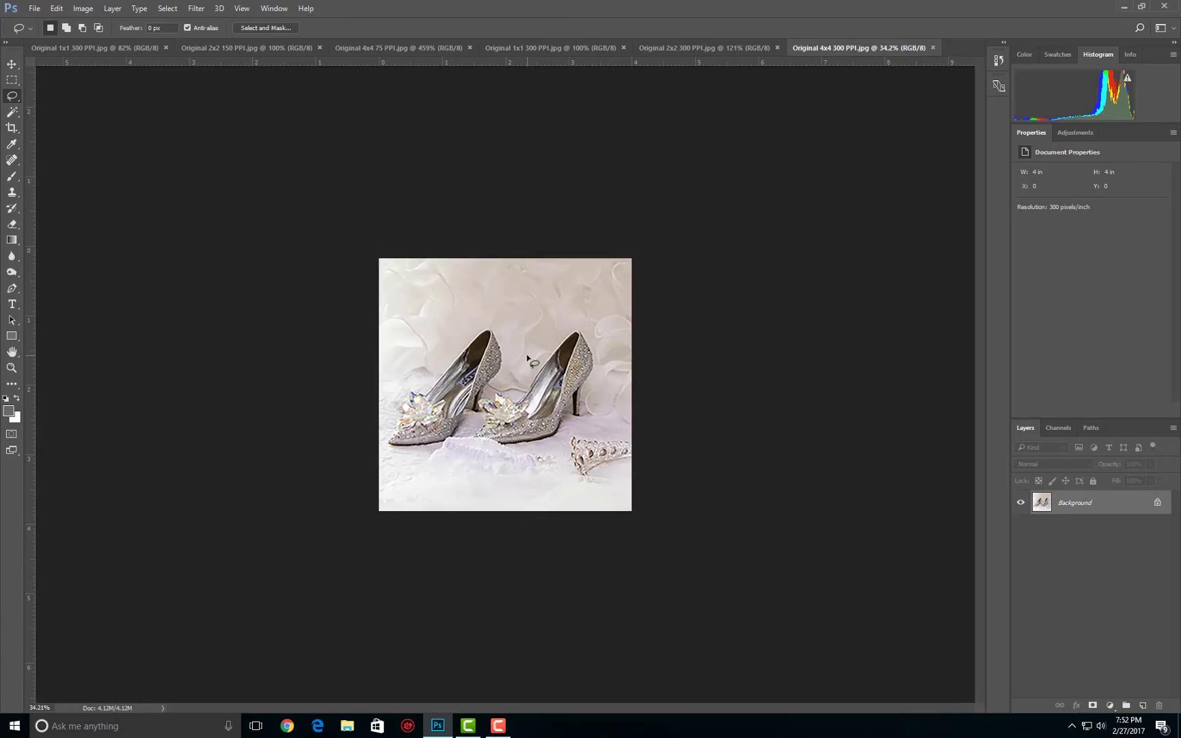
{"action": "scroll", "coordinate": [448, 303], "scroll_direction": "down", "scroll_amount": 2}
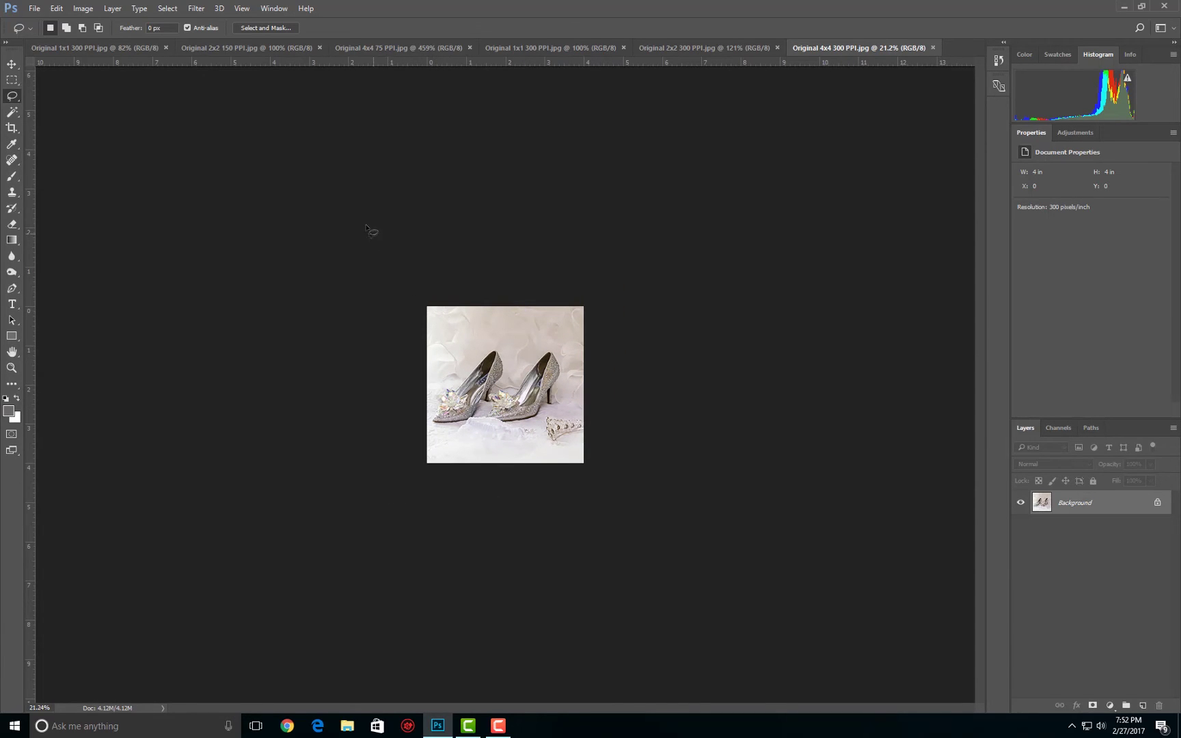
- Open _DSC0030 copy.jpg from the Pictures folder and zoom in on the shoes and back out
{"action": "left_click", "coordinate": [34, 9]}
{"action": "left_click", "coordinate": [46, 34]}
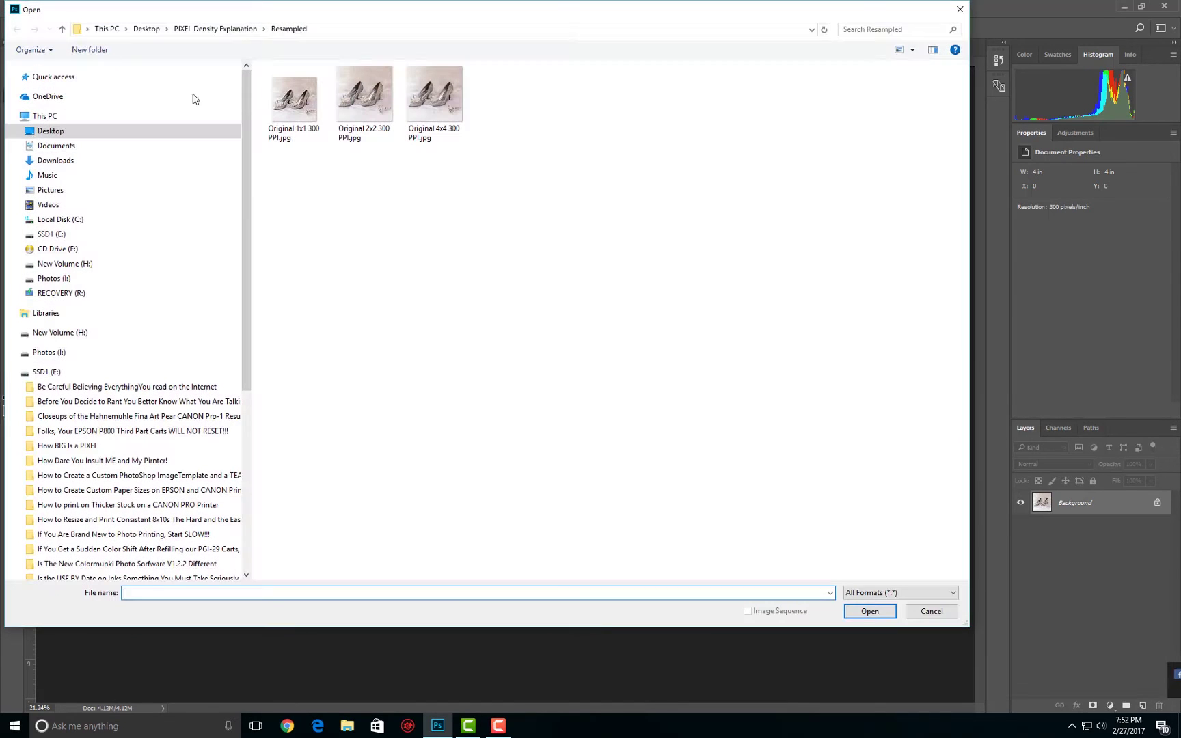
{"action": "left_click", "coordinate": [49, 190]}
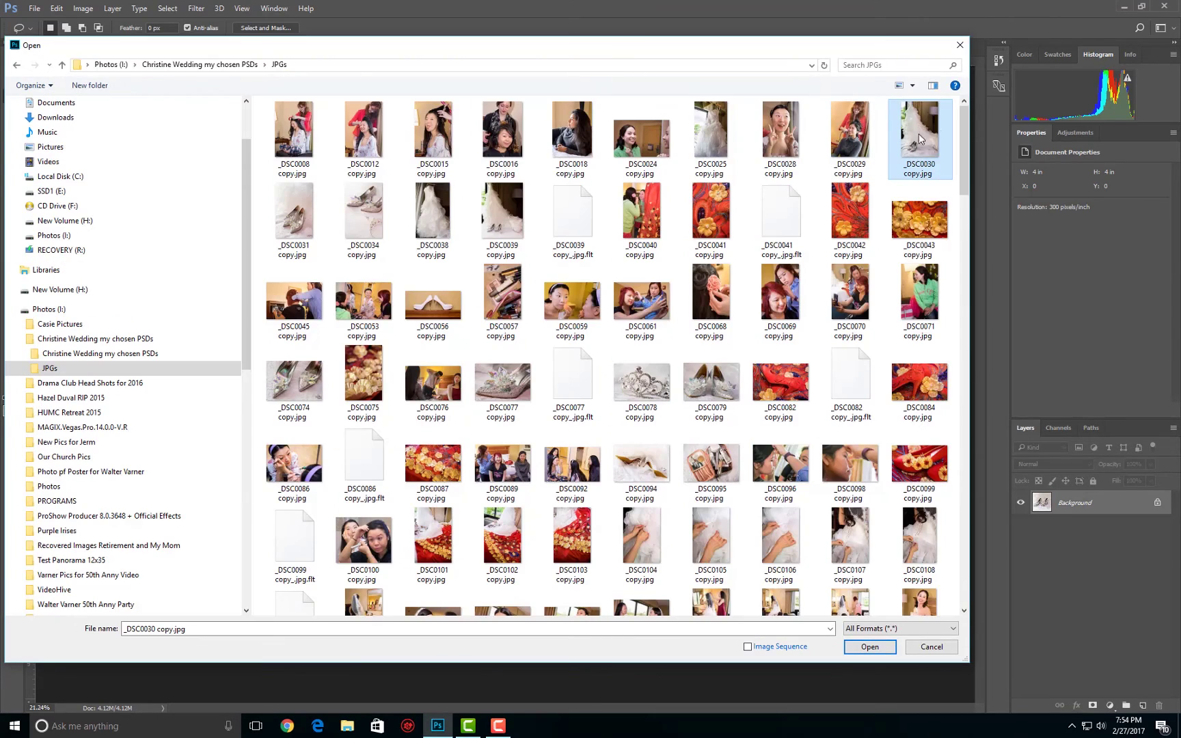
{"action": "double_click", "coordinate": [919, 139]}
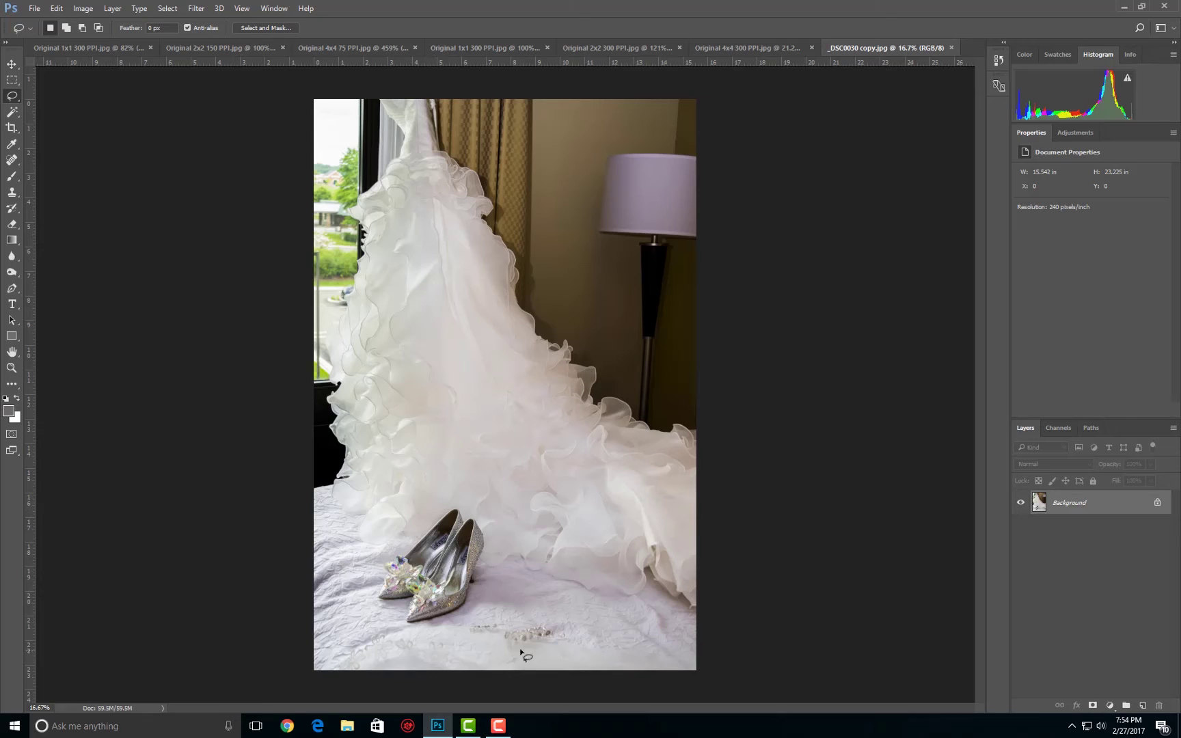
{"action": "scroll", "coordinate": [447, 590], "scroll_direction": "up", "scroll_amount": 3}
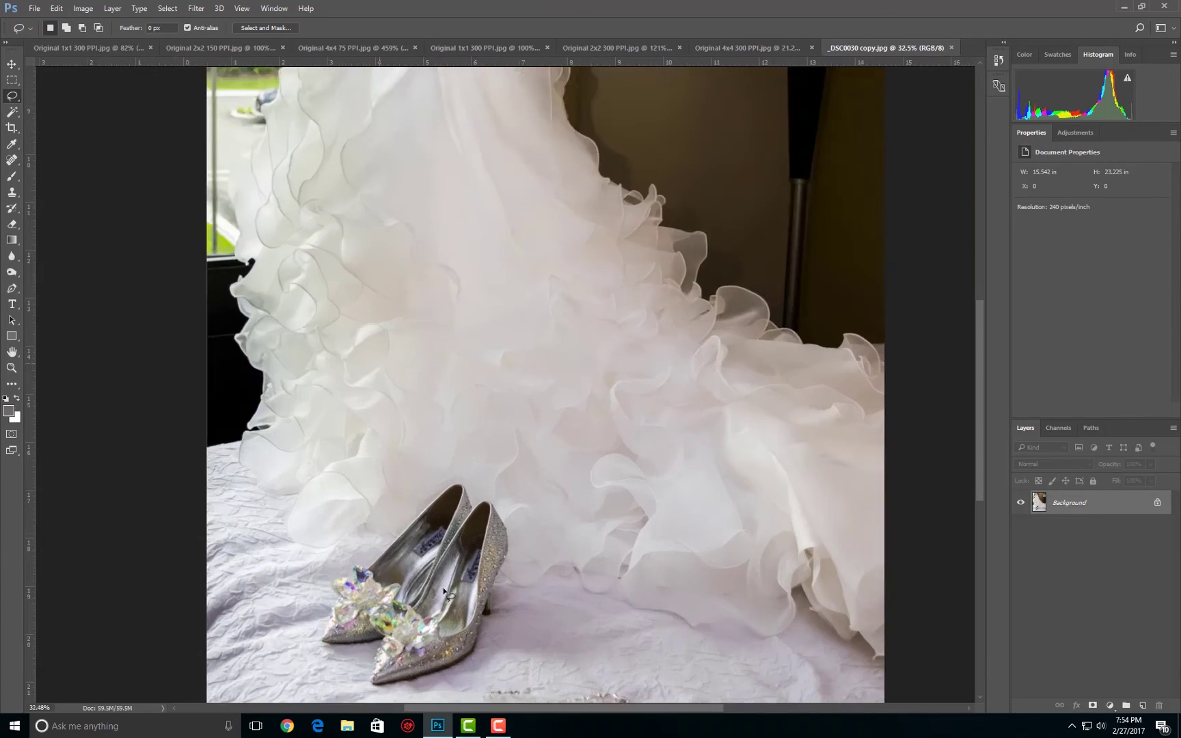
{"action": "scroll", "coordinate": [443, 589], "scroll_direction": "up", "scroll_amount": 5}
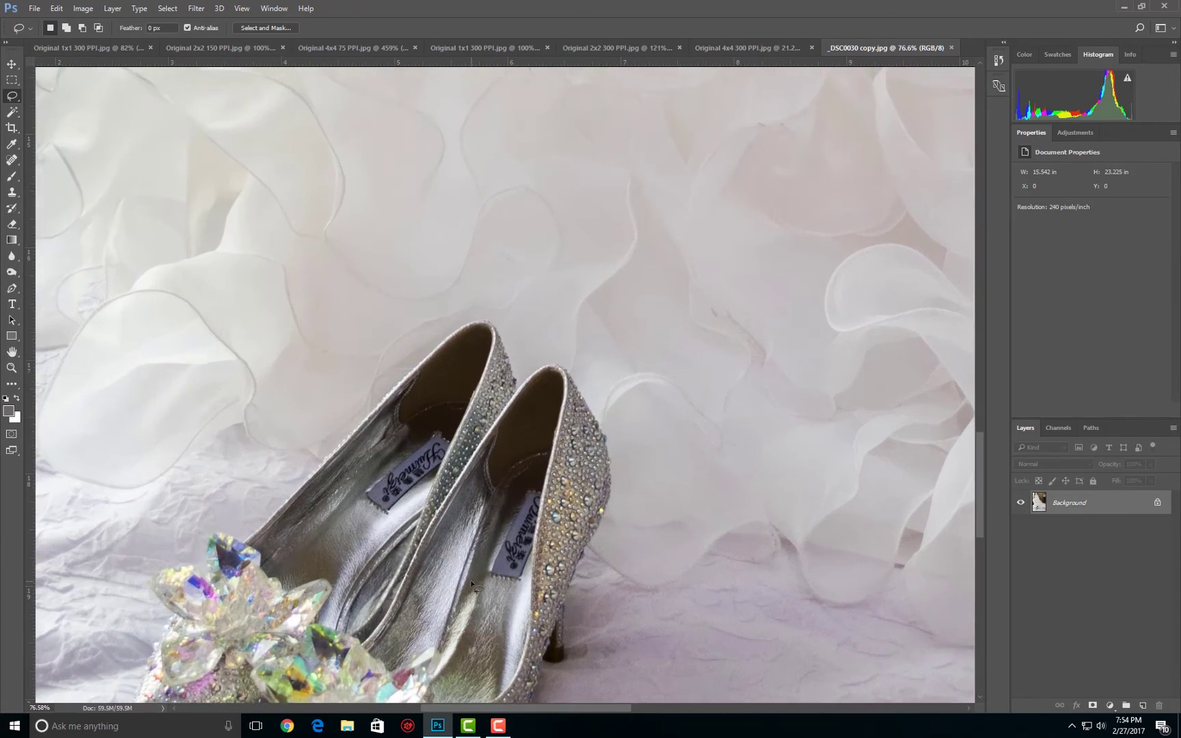
{"action": "scroll", "coordinate": [470, 579], "scroll_direction": "up", "scroll_amount": 1}
{"action": "scroll", "coordinate": [523, 296], "scroll_direction": "down", "scroll_amount": 6}
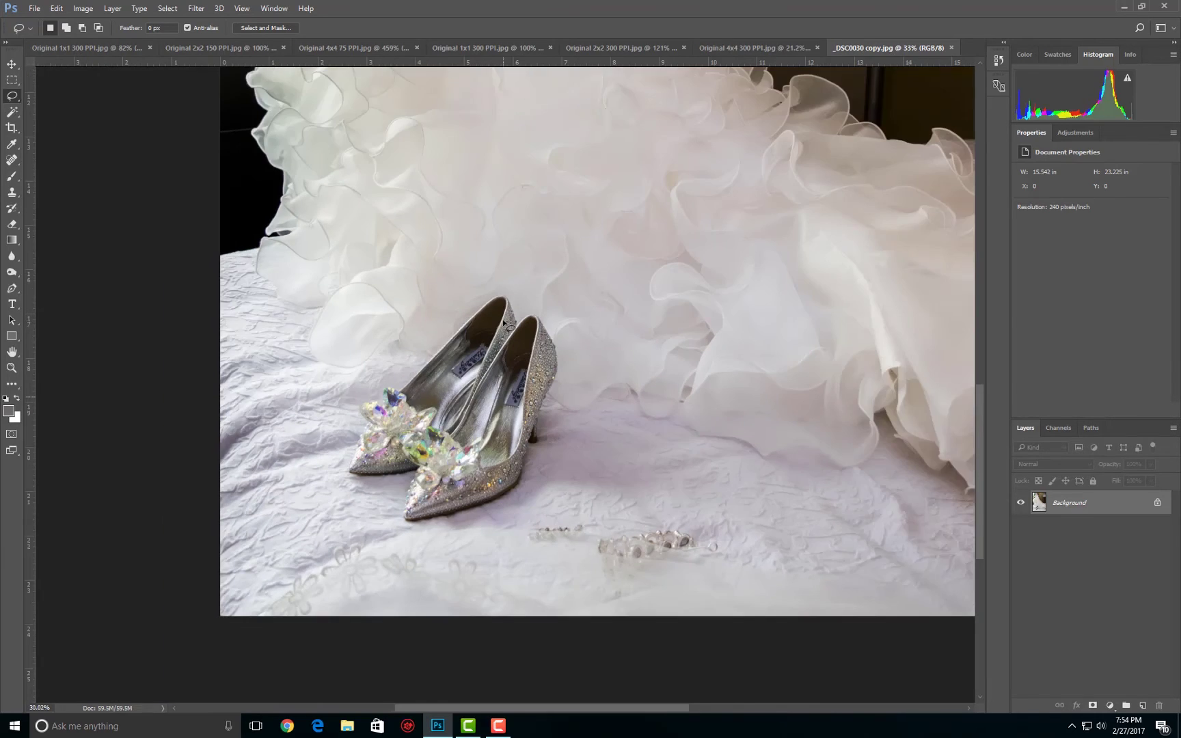
{"action": "scroll", "coordinate": [504, 322], "scroll_direction": "down", "scroll_amount": 3}
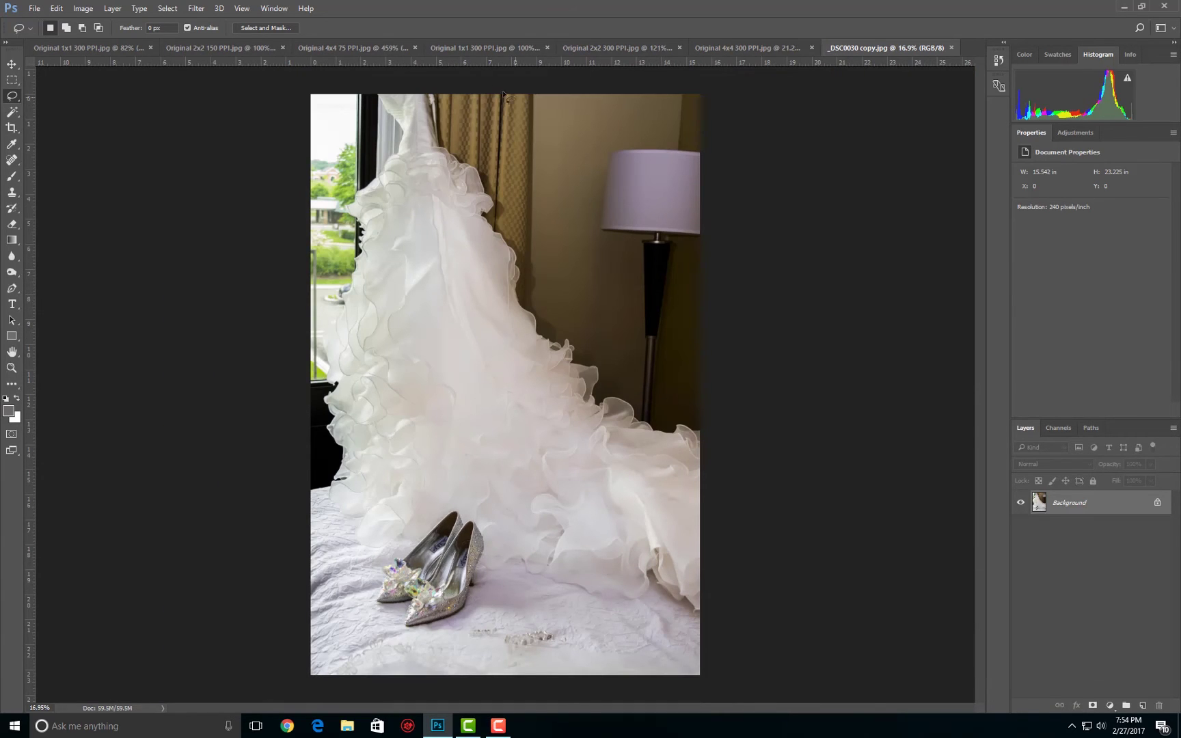
{"action": "left_click", "coordinate": [83, 8]}
{"action": "left_click", "coordinate": [202, 99]}
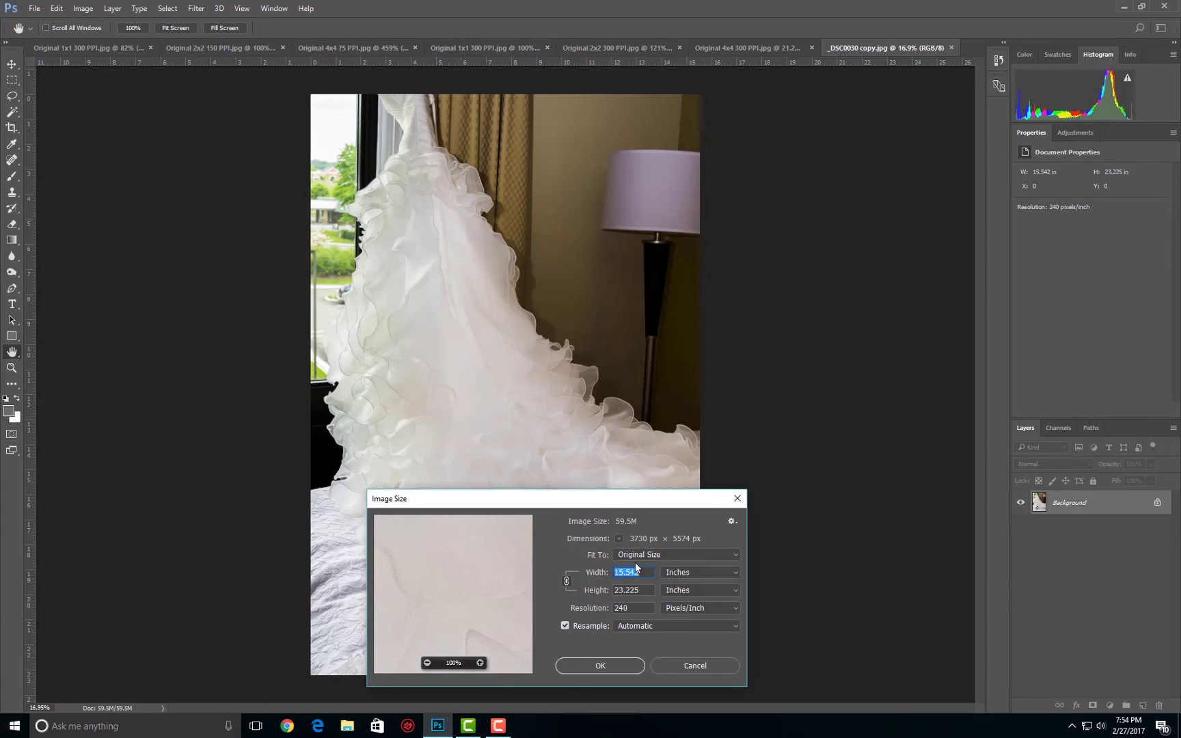
{"action": "left_click", "coordinate": [692, 573]}
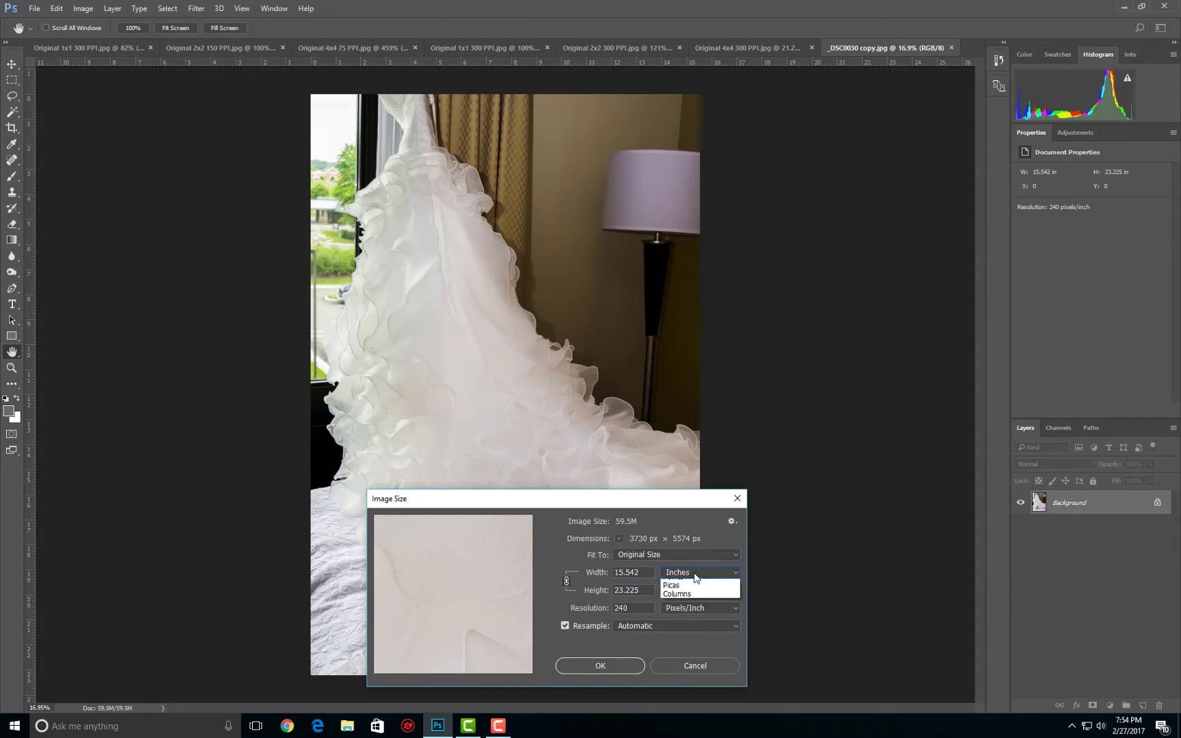
{"action": "left_click", "coordinate": [684, 585]}
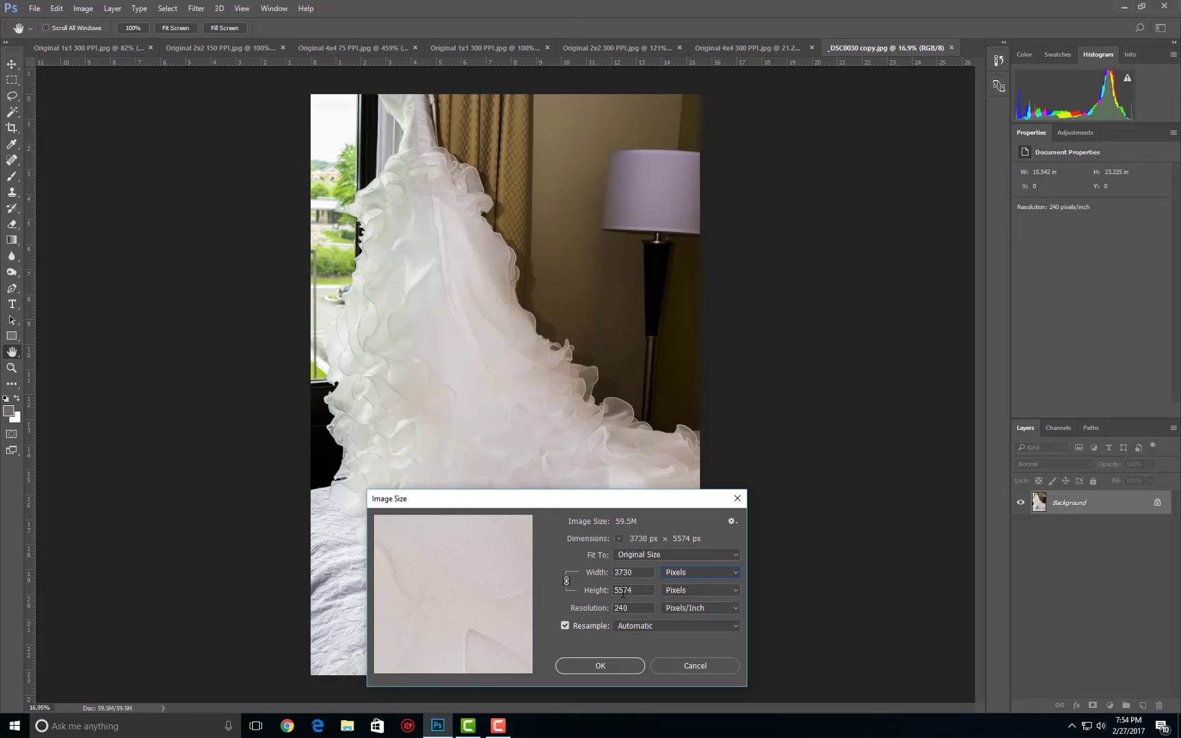
{"action": "left_click", "coordinate": [678, 576]}
{"action": "left_click", "coordinate": [673, 604]}
{"action": "left_click", "coordinate": [599, 665]}
{"action": "key", "text": "l"}
{"action": "scroll", "coordinate": [489, 365], "scroll_direction": "up", "scroll_amount": 1}
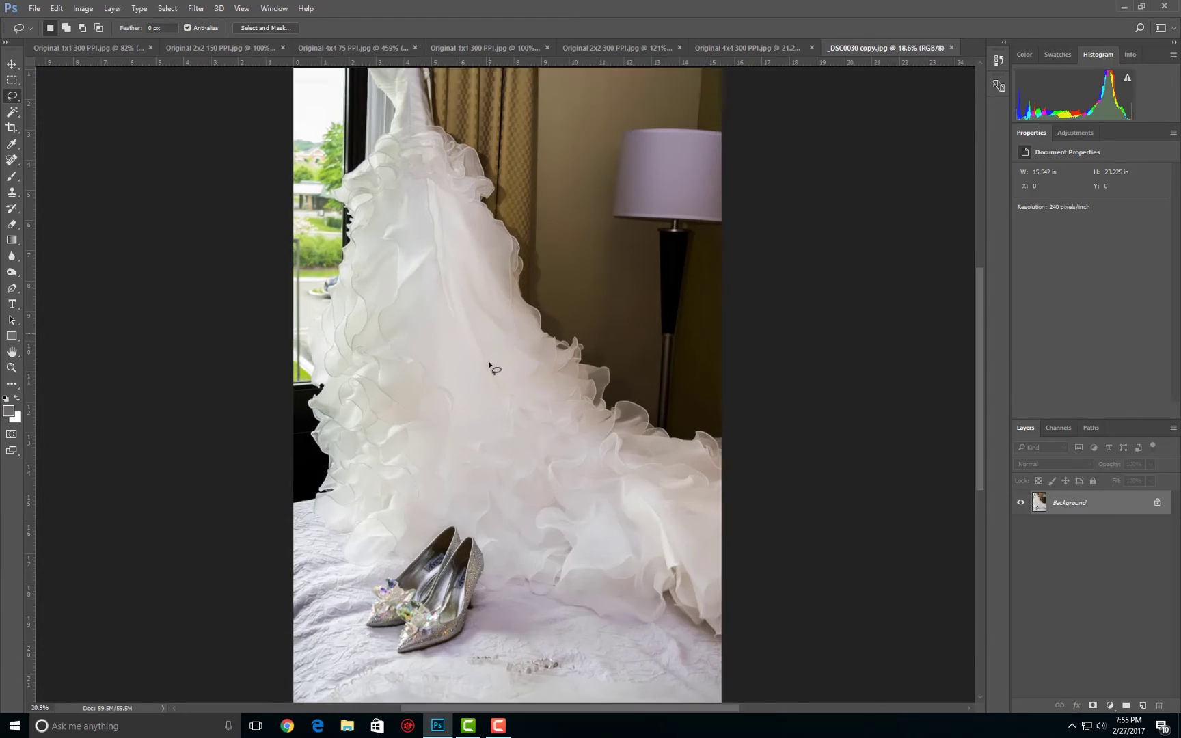
{"action": "scroll", "coordinate": [489, 365], "scroll_direction": "up", "scroll_amount": 4}
{"action": "scroll", "coordinate": [487, 369], "scroll_direction": "down", "scroll_amount": 3}
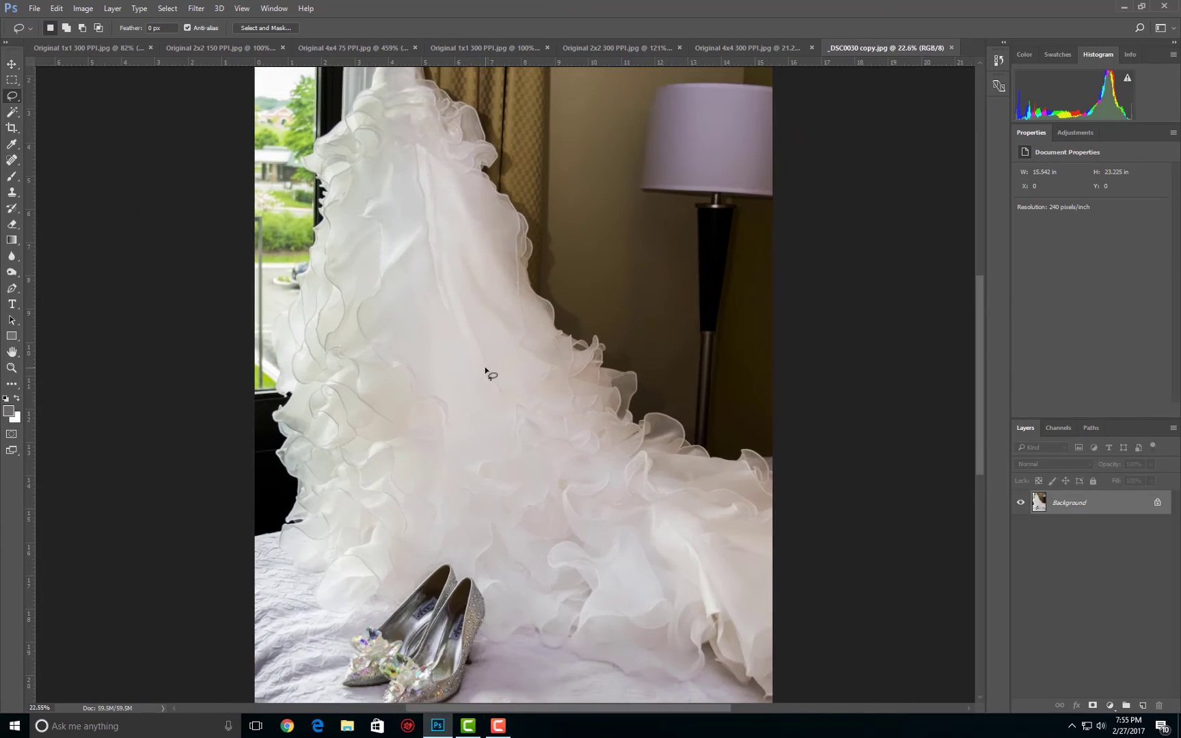
{"action": "scroll", "coordinate": [488, 372], "scroll_direction": "down", "scroll_amount": 3}
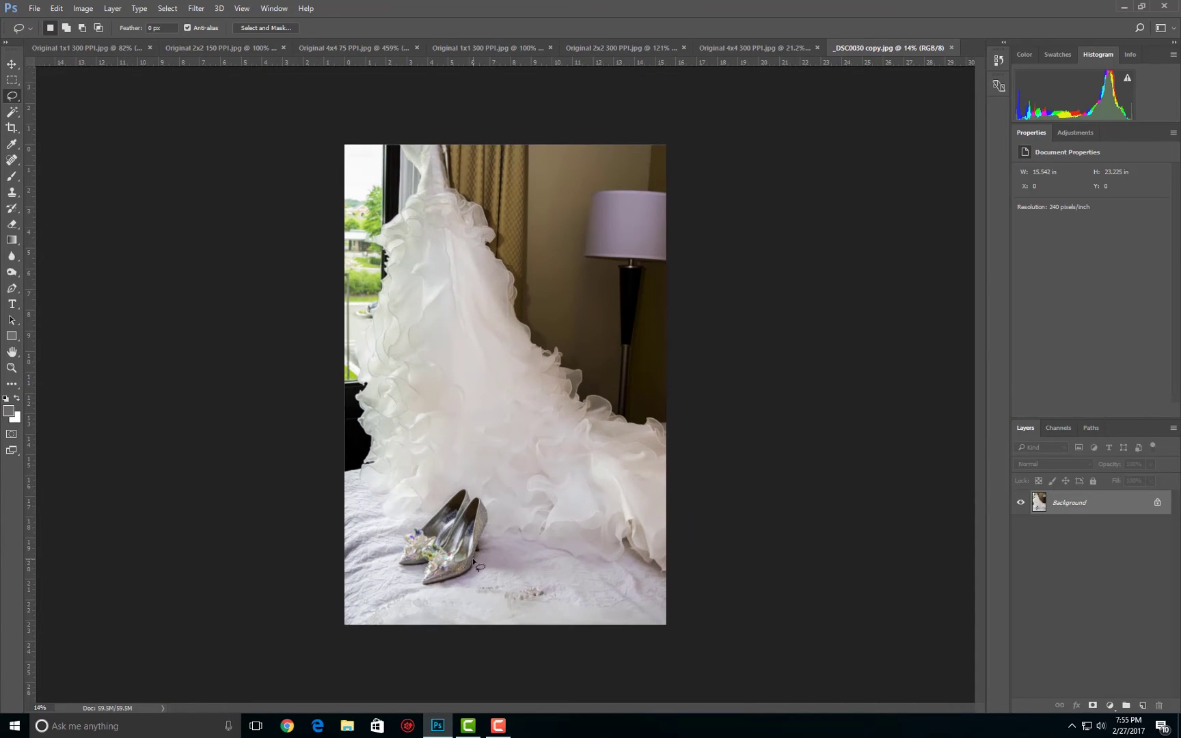
{"action": "scroll", "coordinate": [474, 562], "scroll_direction": "up", "scroll_amount": 10}
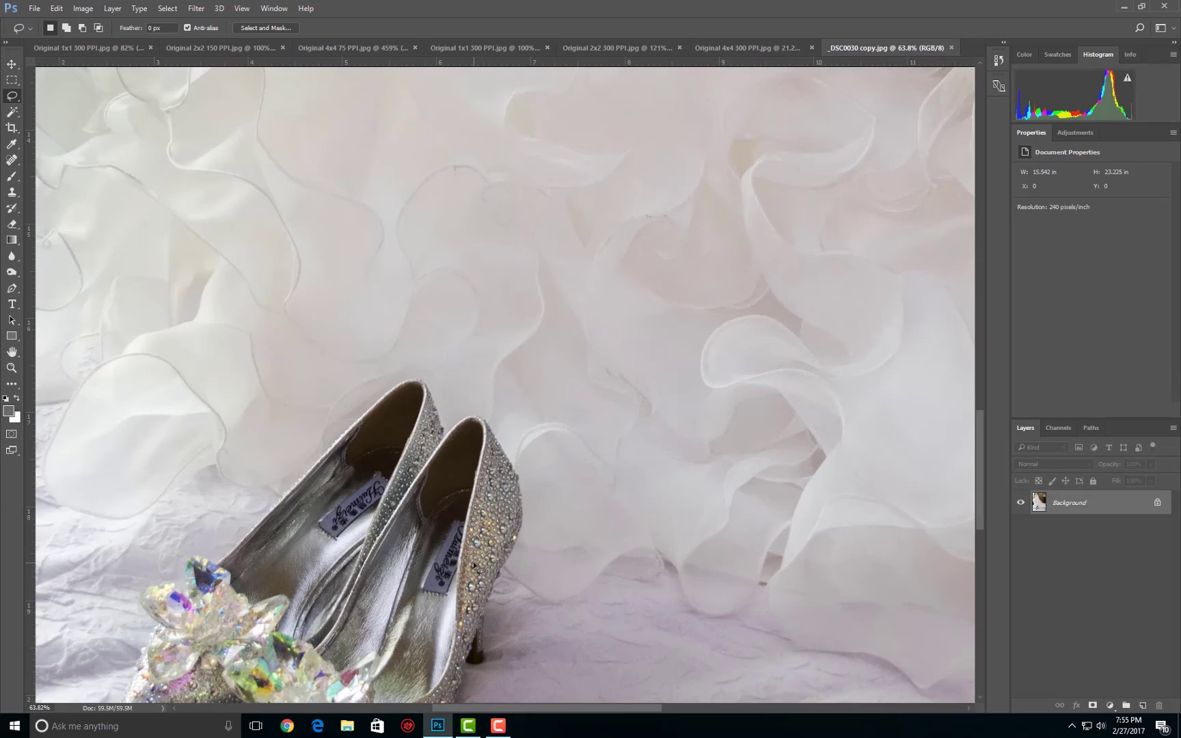
{"action": "scroll", "coordinate": [473, 561], "scroll_direction": "up", "scroll_amount": 4}
{"action": "scroll", "coordinate": [475, 562], "scroll_direction": "down", "scroll_amount": 6}
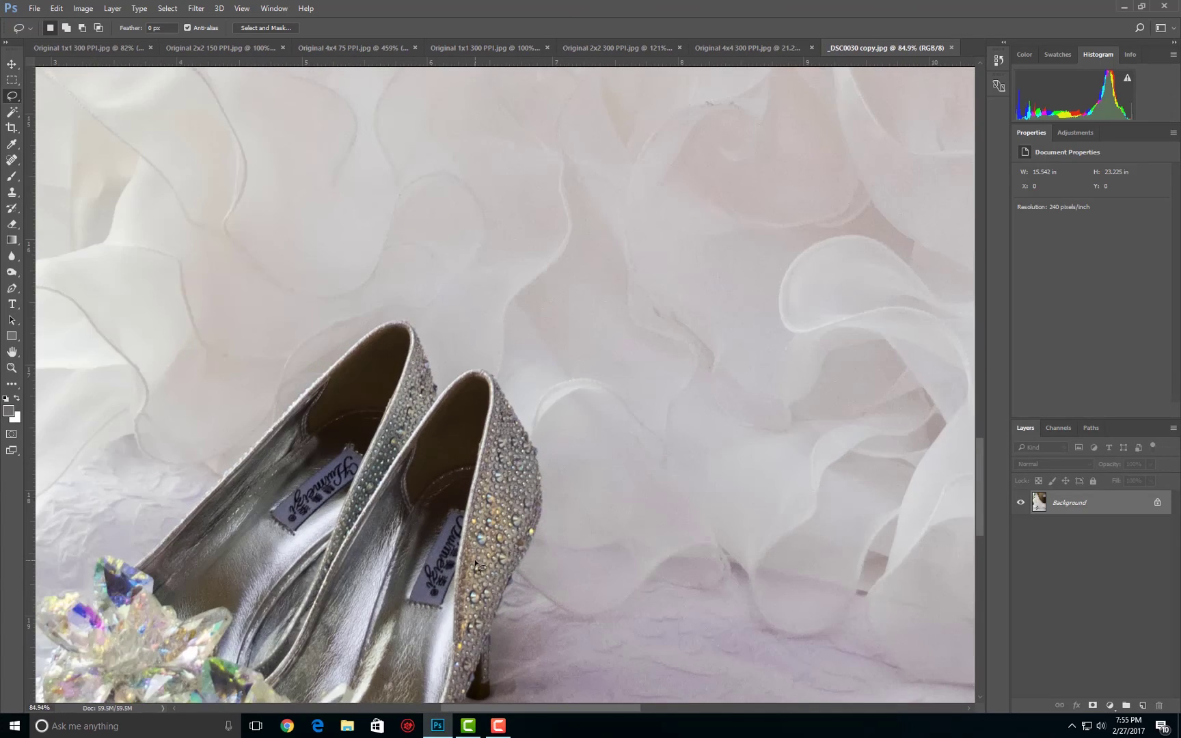
{"action": "scroll", "coordinate": [477, 560], "scroll_direction": "down", "scroll_amount": 4}
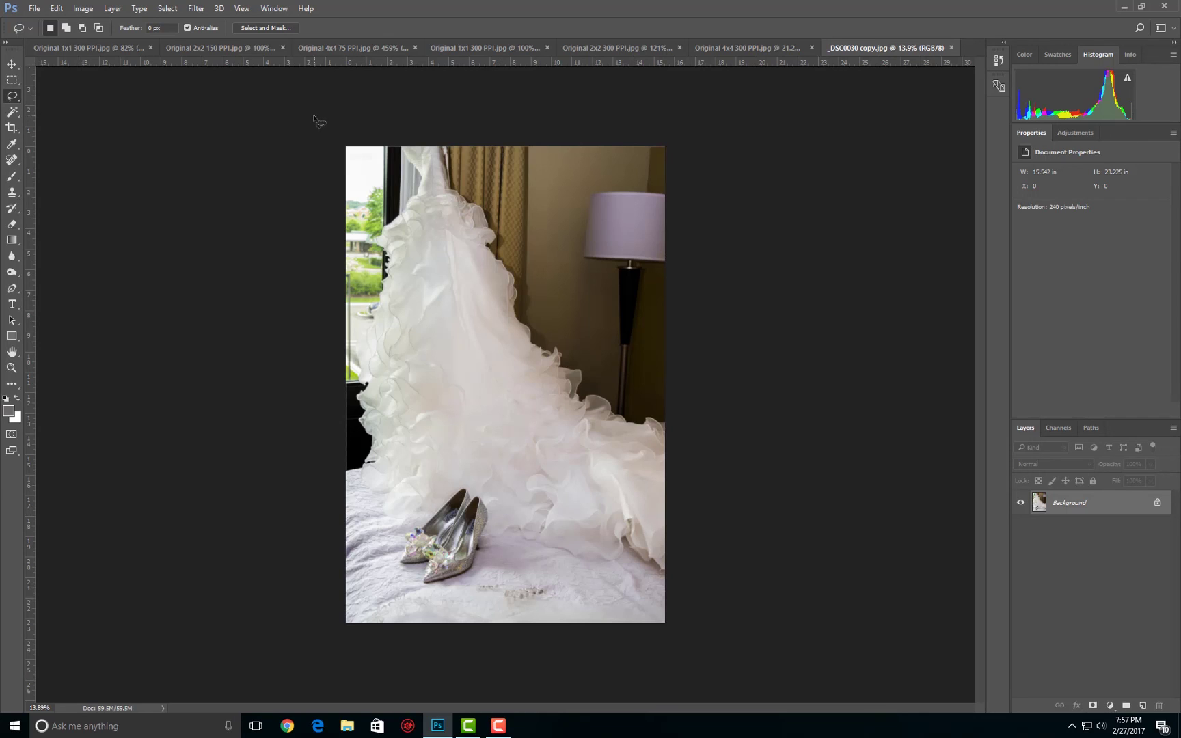
{"action": "left_click", "coordinate": [89, 12]}
{"action": "left_click", "coordinate": [95, 97]}
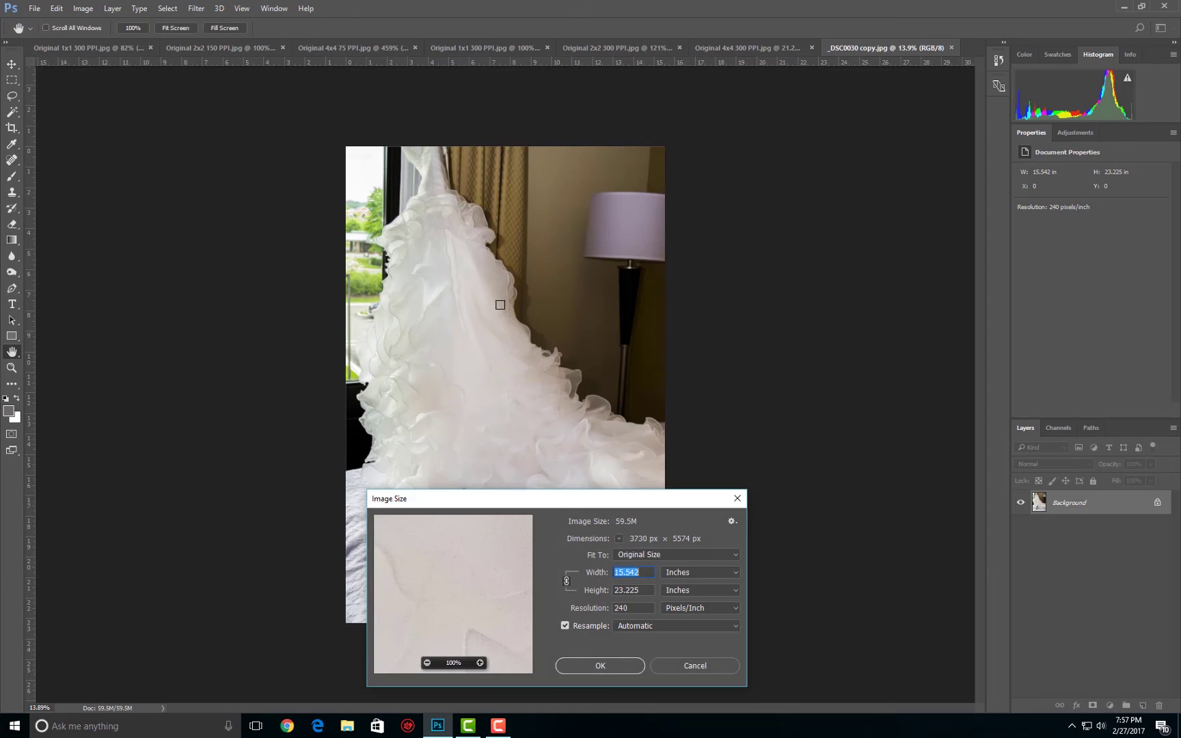
{"action": "left_click_drag", "start_coordinate": [584, 501], "coordinate": [499, 309]}
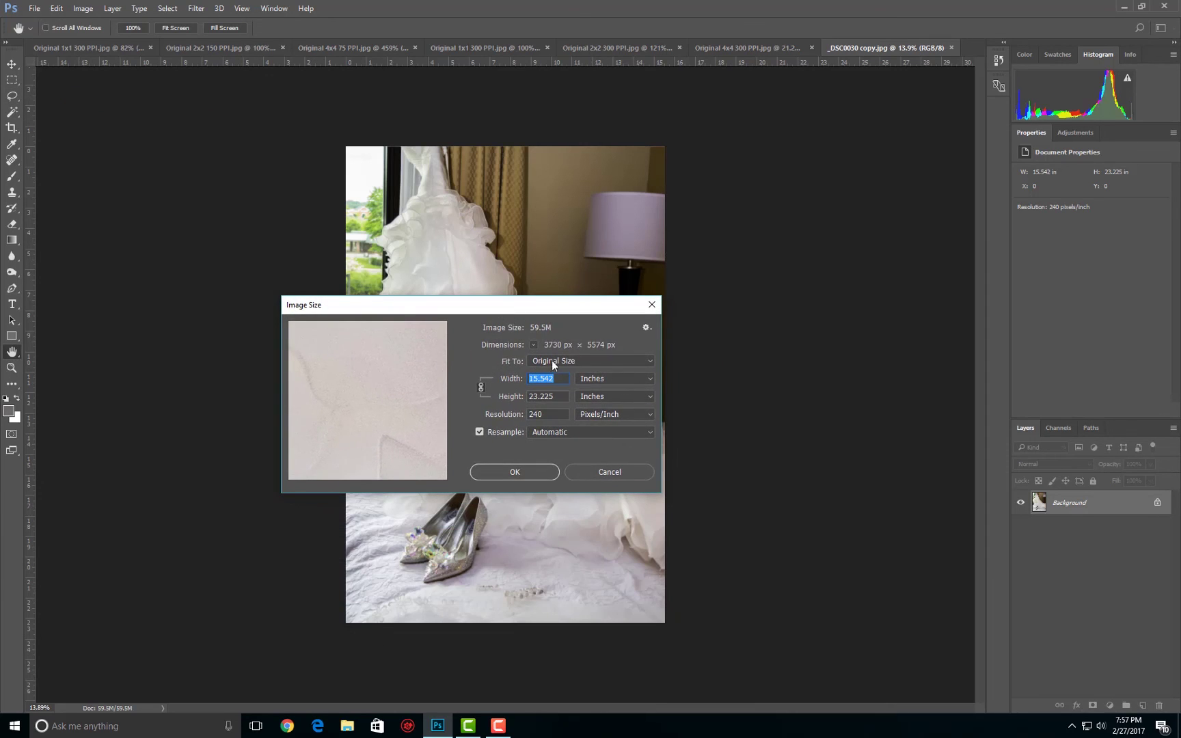
{"action": "left_click", "coordinate": [598, 378]}
{"action": "left_click", "coordinate": [590, 400]}
{"action": "left_click", "coordinate": [593, 378]}
{"action": "left_click", "coordinate": [602, 410]}
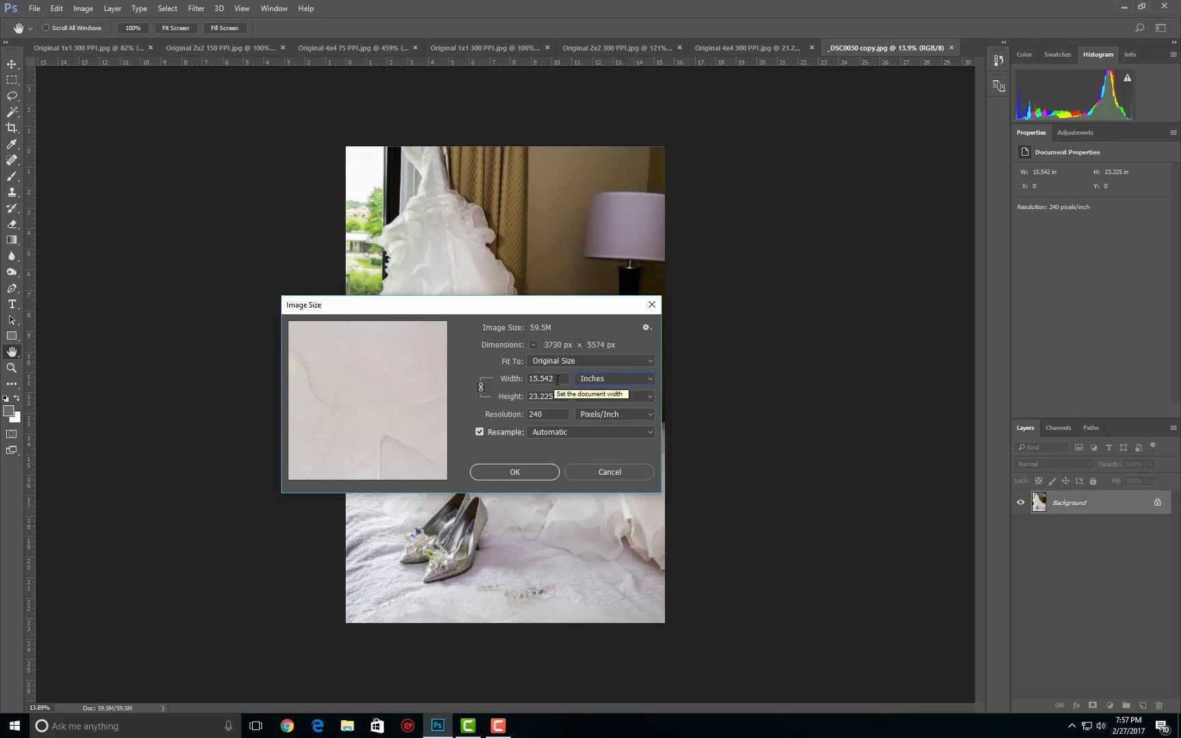
{"action": "left_click", "coordinate": [545, 414]}
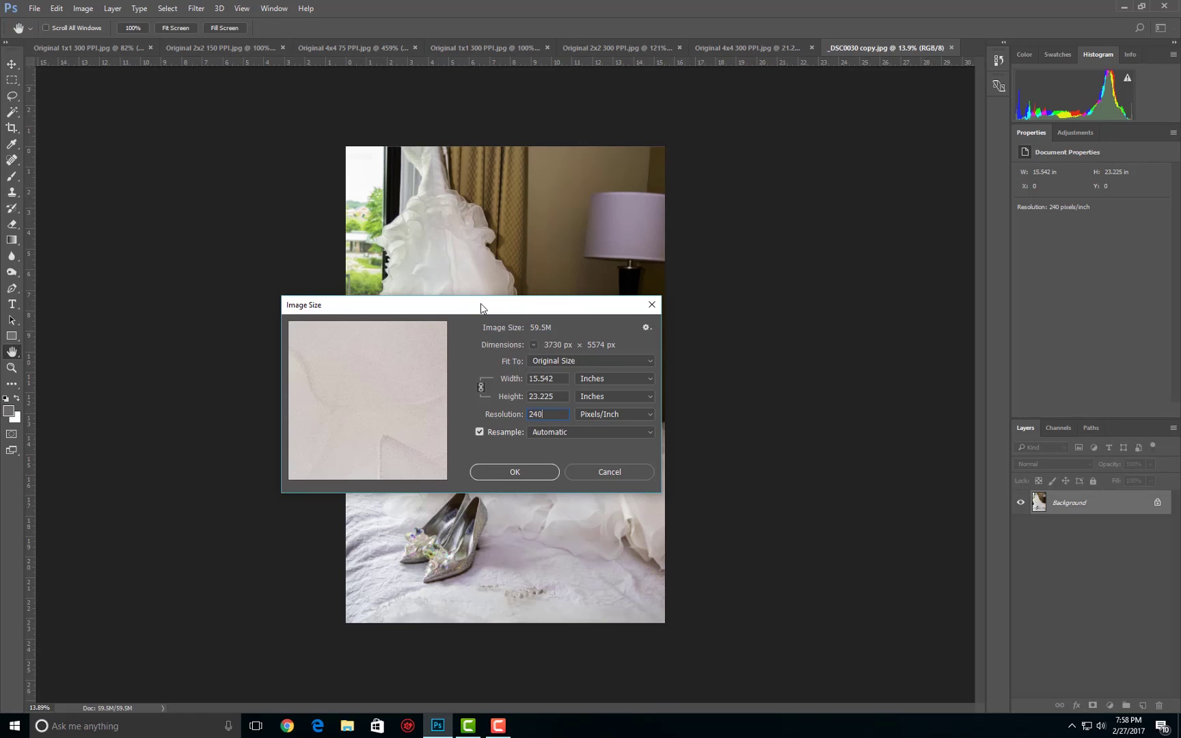
{"action": "left_click", "coordinate": [651, 304]}
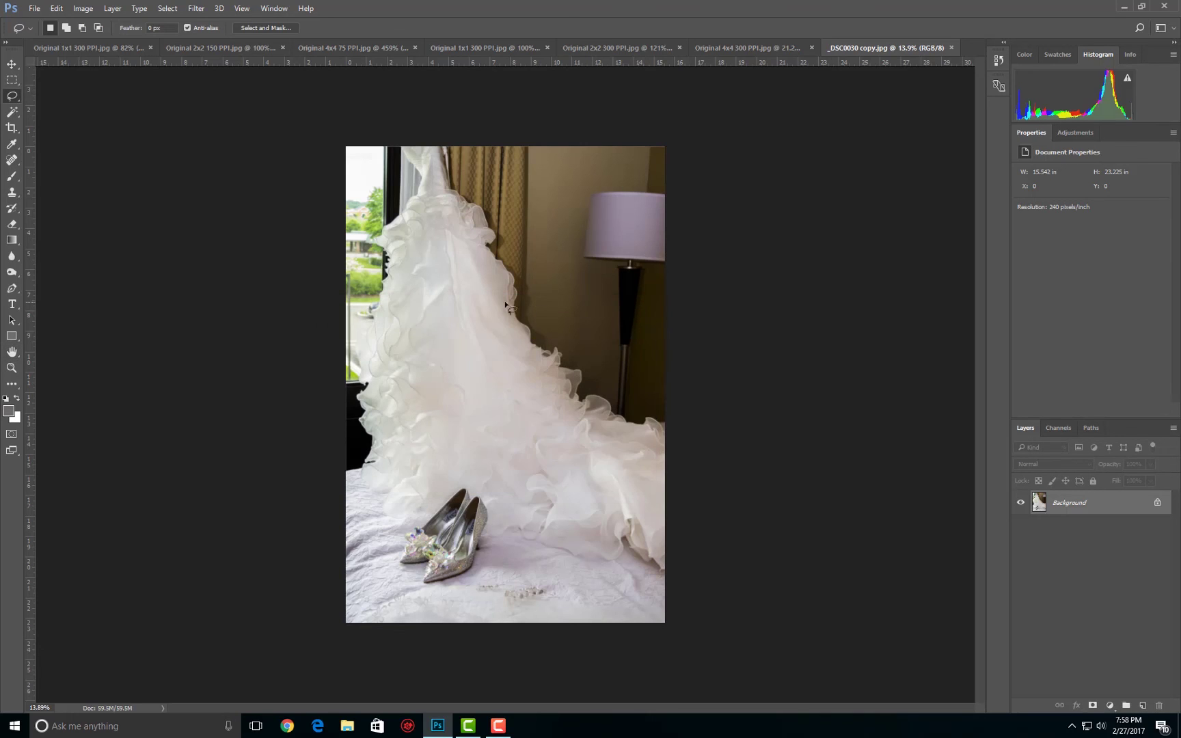